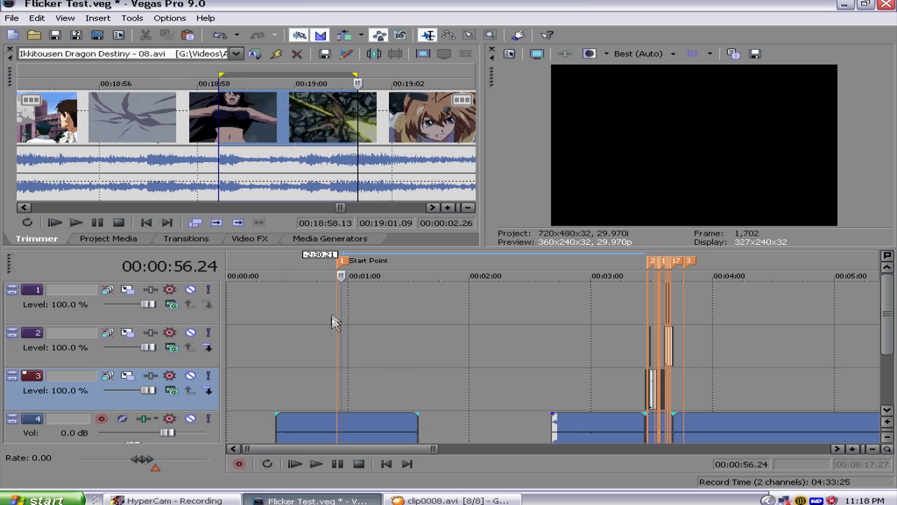
- Look over the edited clips near 00:03:27 and place the timeline cursor on the Start Point marker at 00:00:54.13
left_click(339, 298)
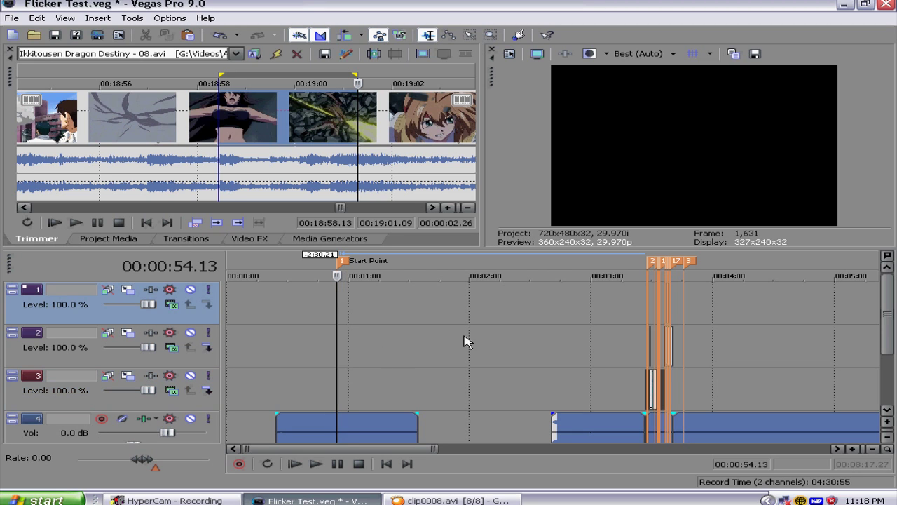
left_click(648, 306)
scroll(647, 306, "up", 8)
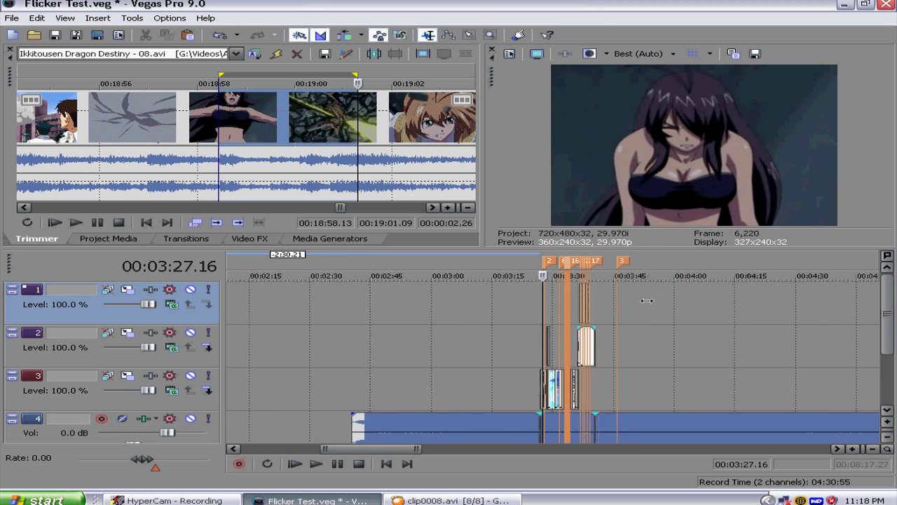
scroll(595, 340, "down", 10)
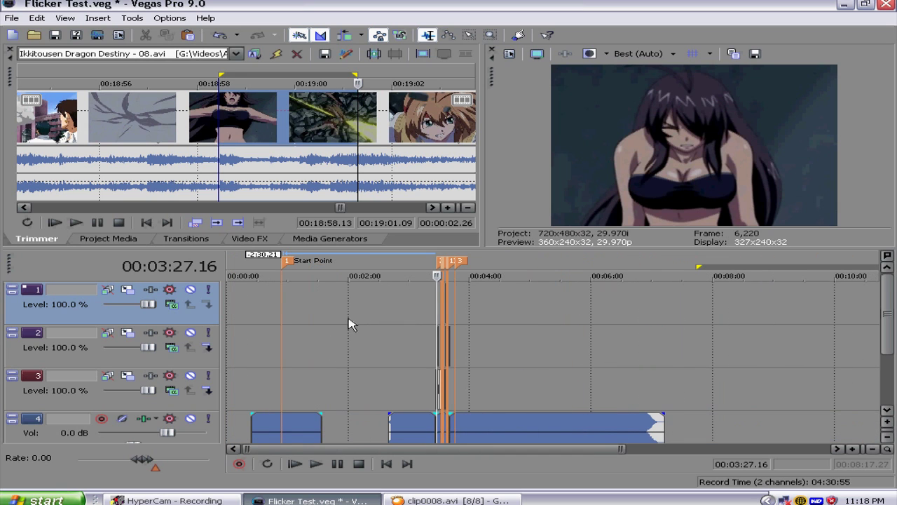
left_click(287, 337)
scroll(306, 351, "up", 5)
scroll(592, 372, "up", 1)
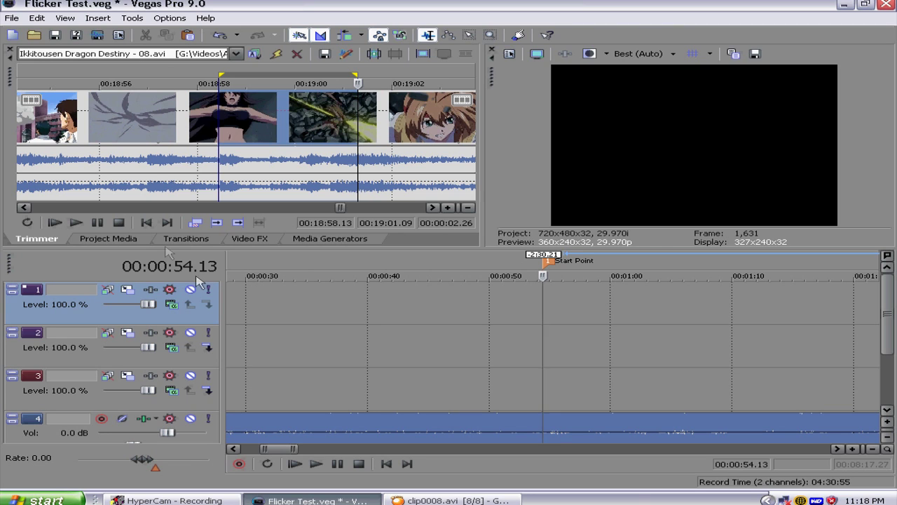
scroll(165, 160, "down", 1)
scroll(168, 159, "down", 5)
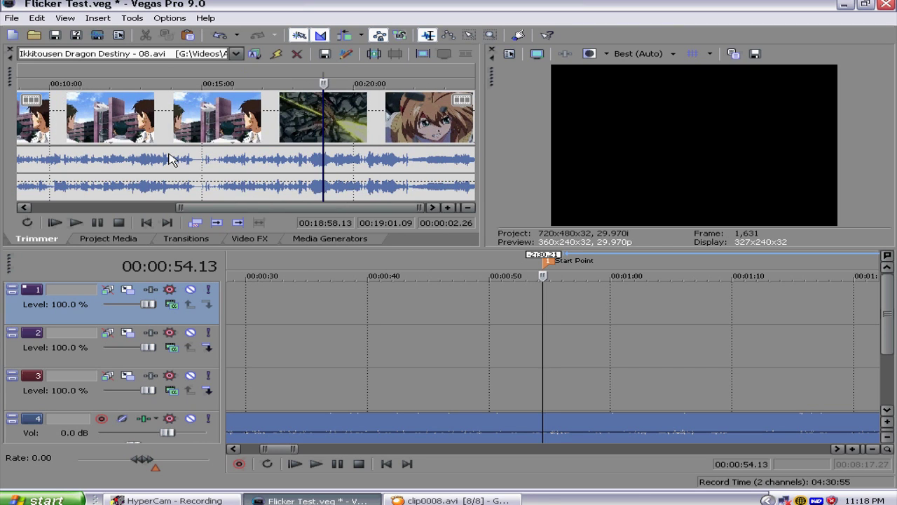
left_click(186, 238)
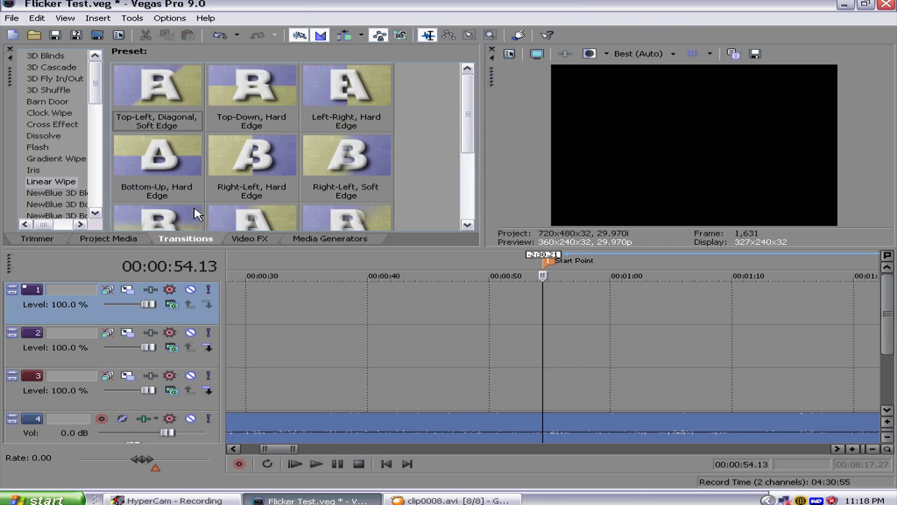
- Start a media import and browse the G: drive through Videos, Anime and Ikkitousen to the Ikkitousen Dragon Destiny folder
left_click(101, 242)
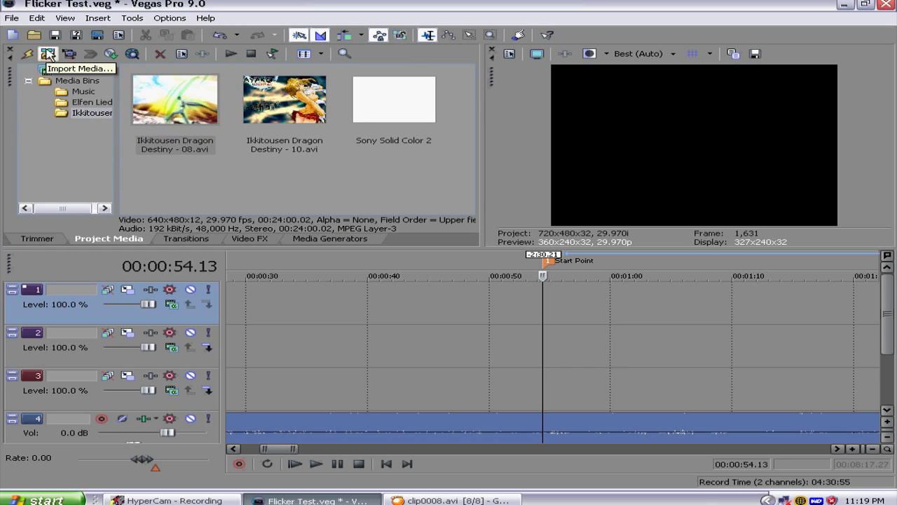
left_click(48, 53)
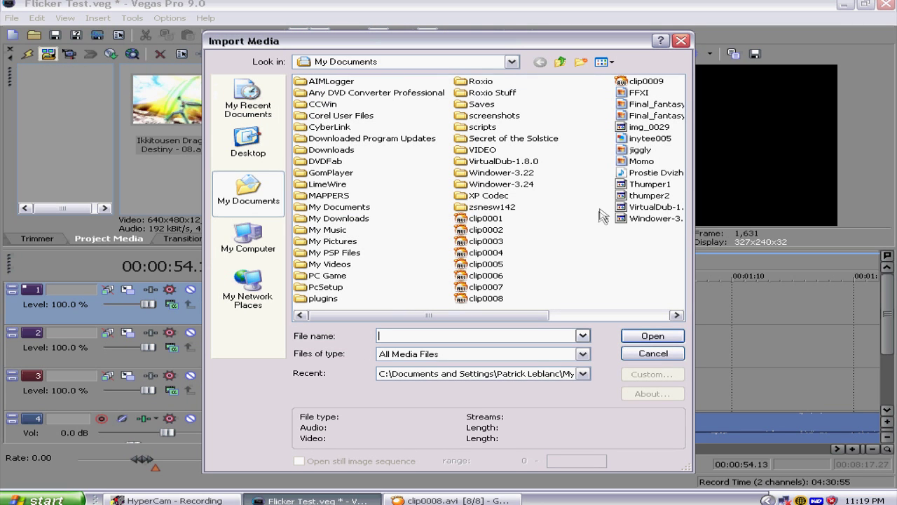
left_click(247, 232)
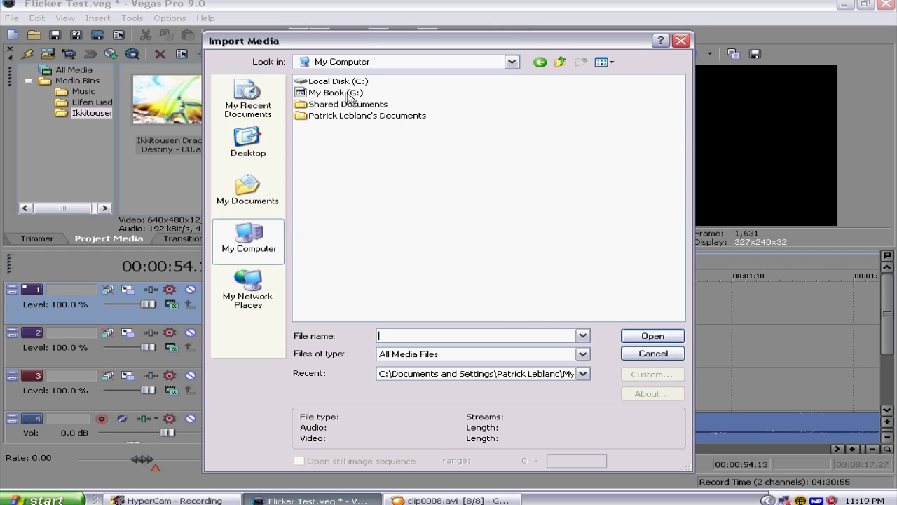
double_click(347, 94)
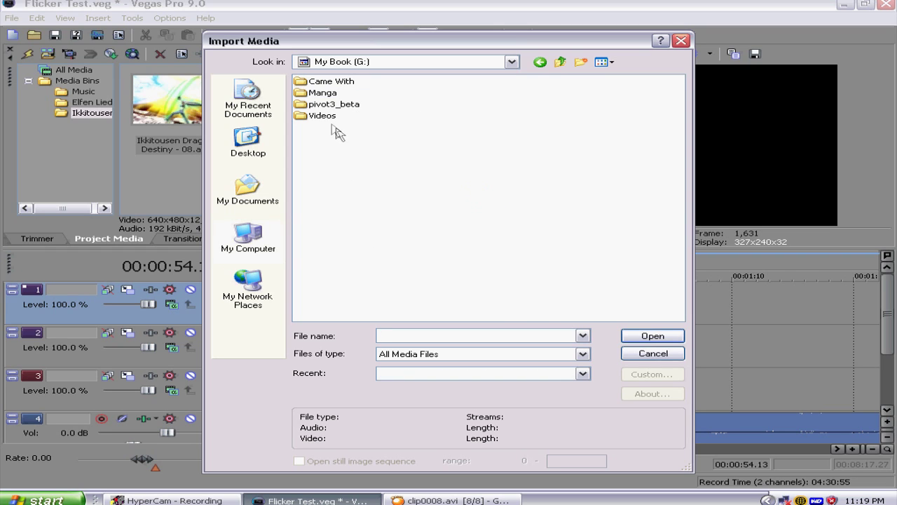
double_click(324, 115)
double_click(323, 81)
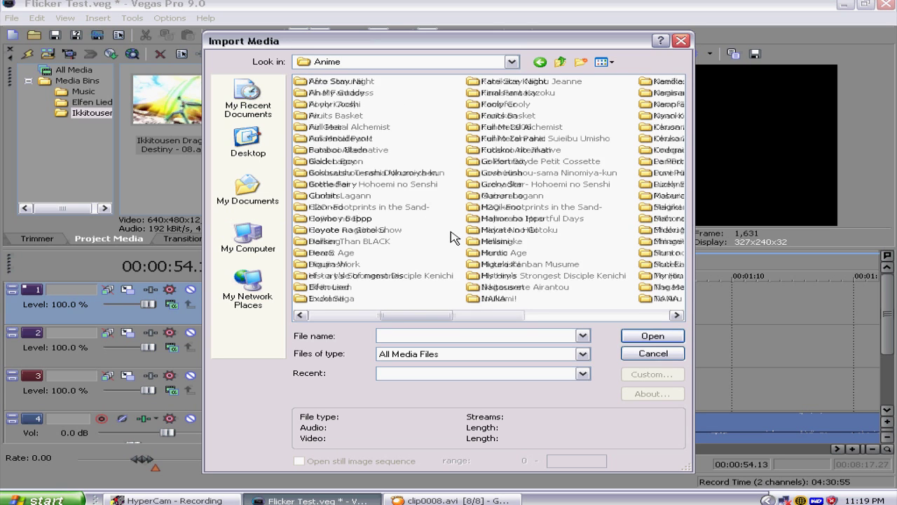
double_click(475, 287)
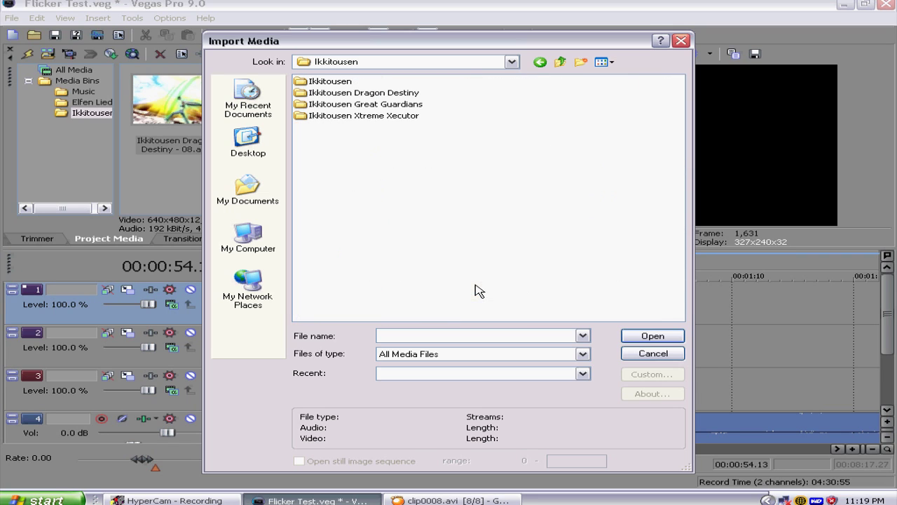
double_click(345, 93)
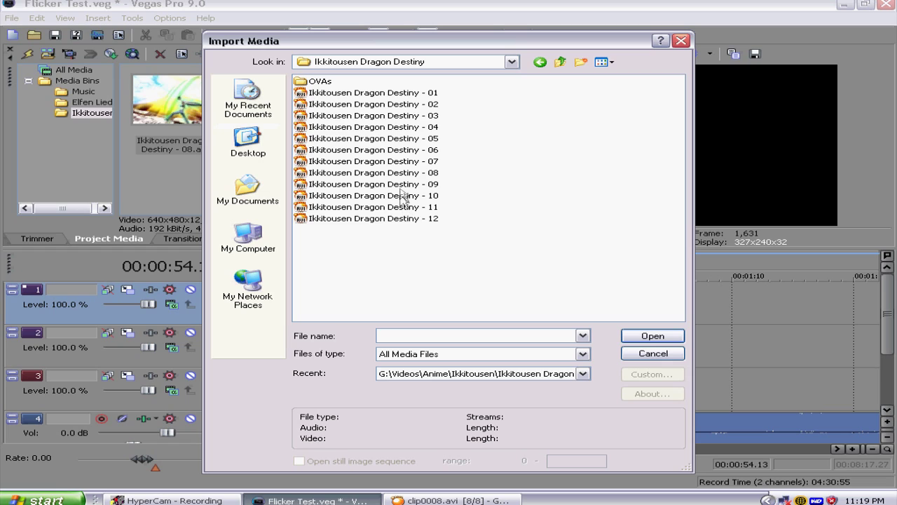
mouse_move(397, 175)
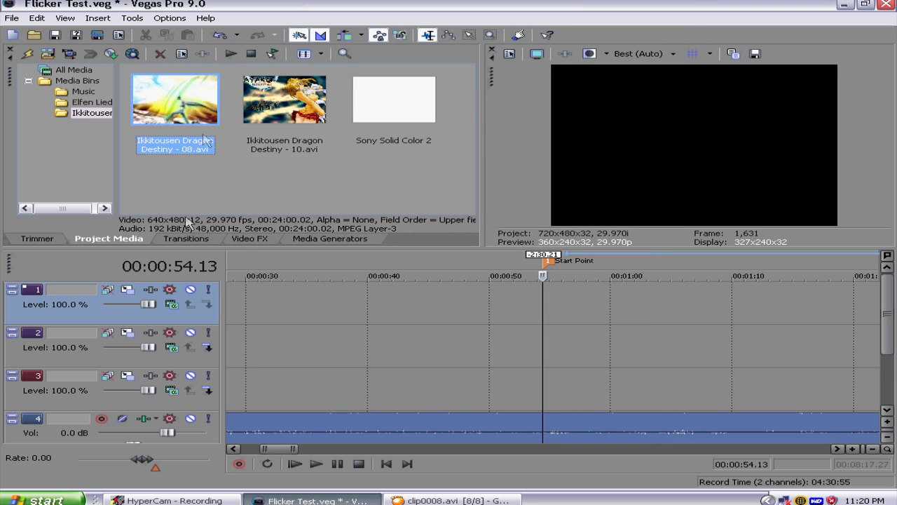
- Open Ikkitousen Dragon Destiny - 08.avi from the project media in the Trimmer
right_click(183, 106)
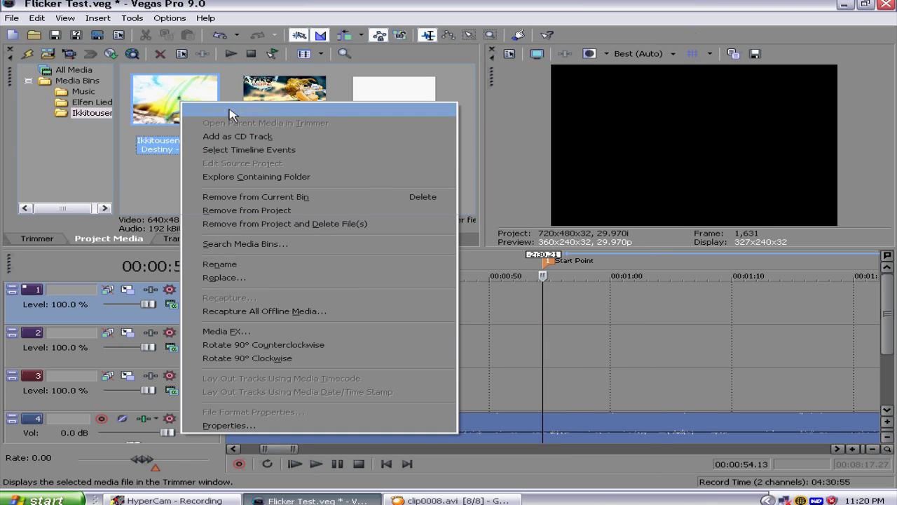
left_click(230, 111)
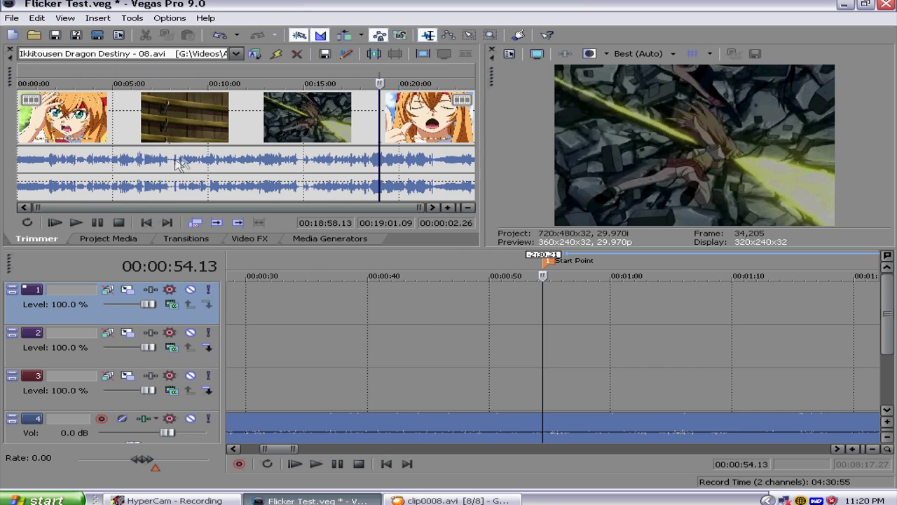
- Switch to GOM Player and play Ikkitousen Dragon Destiny - 08.avi from the Anime folder on the G: drive
left_click(437, 500)
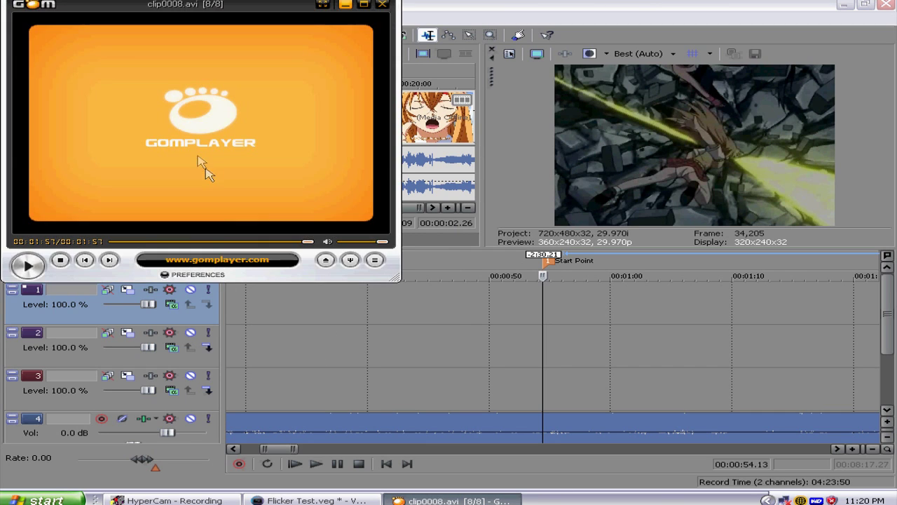
right_click(137, 52)
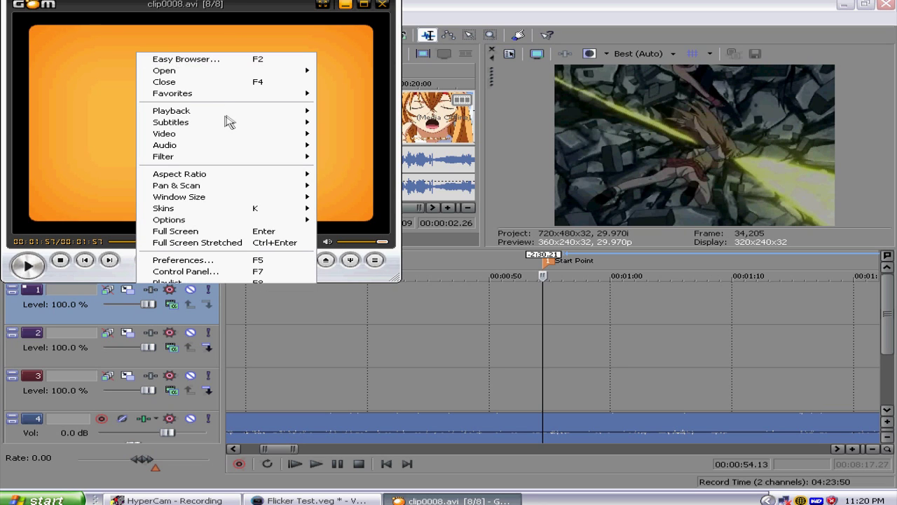
key("F2")
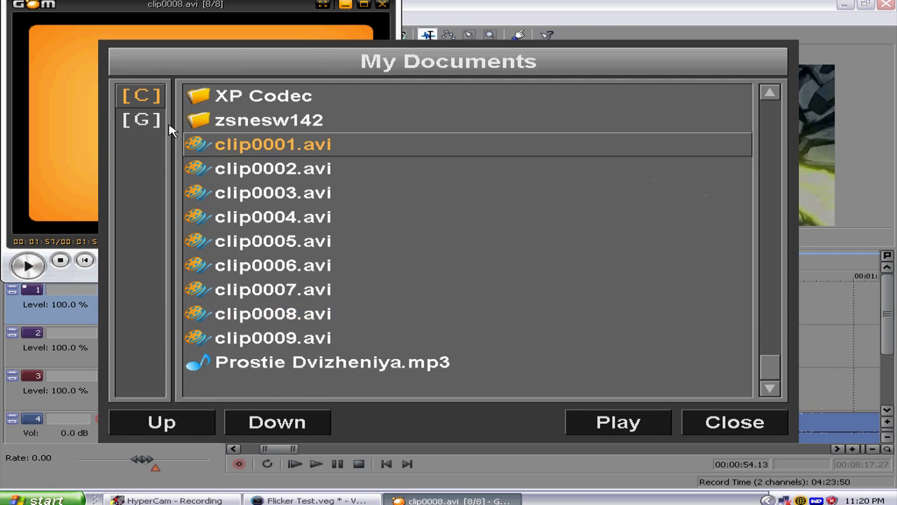
left_click(141, 119)
double_click(198, 169)
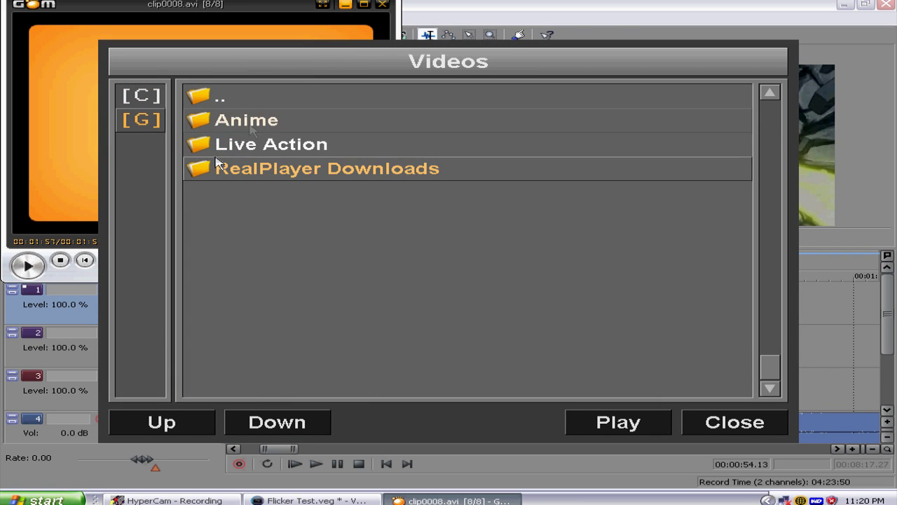
double_click(254, 122)
scroll(340, 291, "down", 4)
scroll(240, 252, "down", 5)
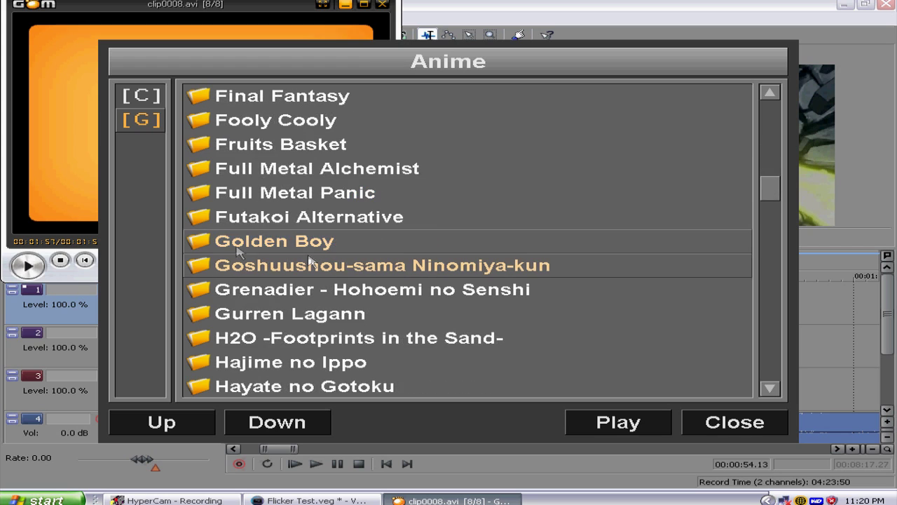
scroll(309, 257, "down", 4)
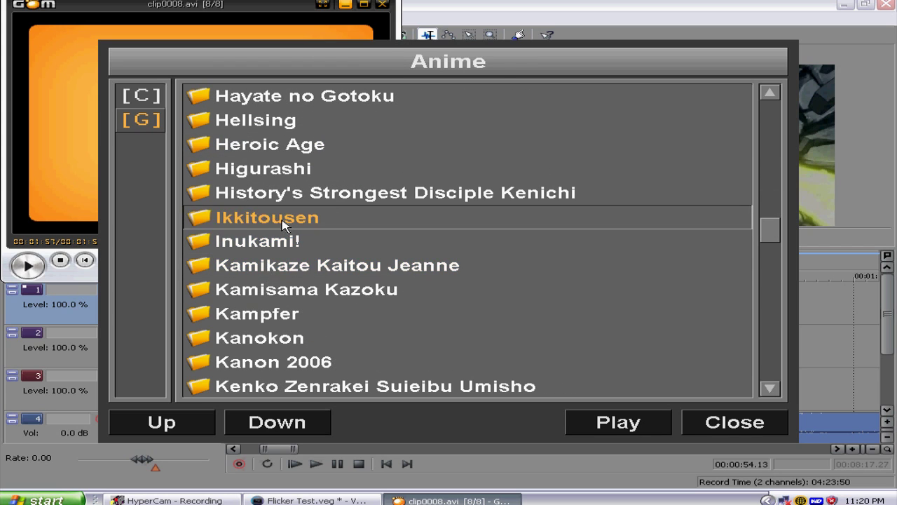
double_click(284, 217)
double_click(350, 145)
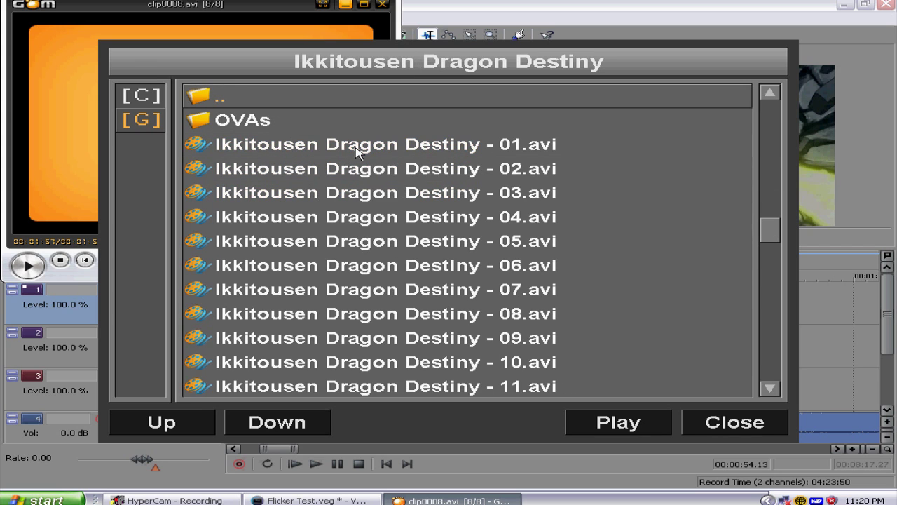
scroll(345, 280, "down", 2)
double_click(335, 264)
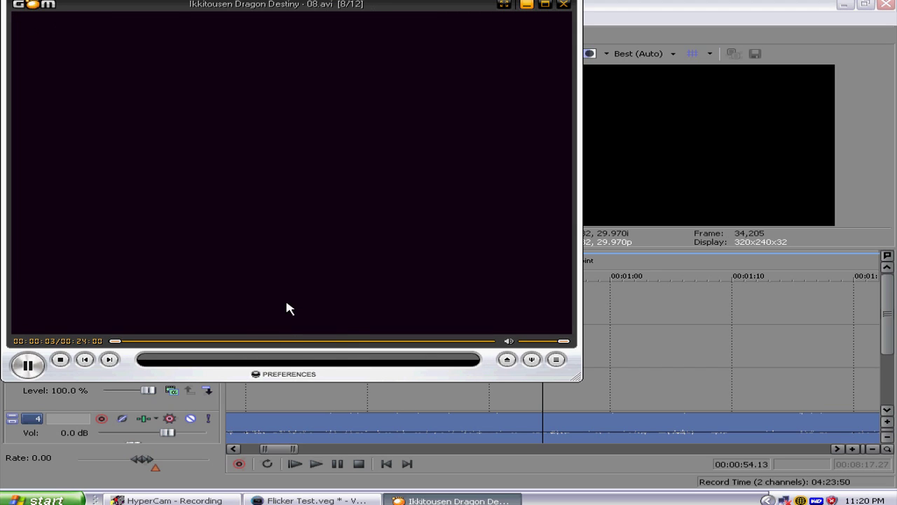
- Seek forward through the episode to find the wanted scene and pause playback at about 00:19:01
left_click(345, 341)
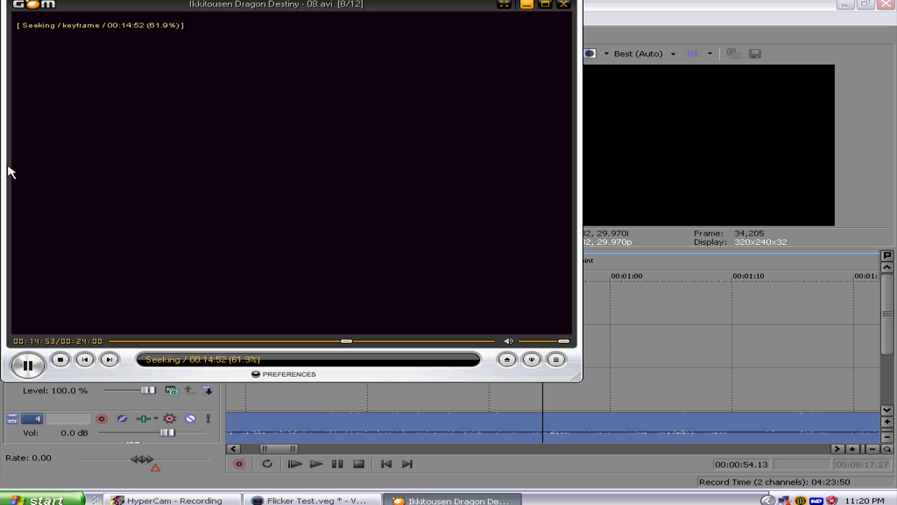
key("Right")
key("Right")
key("Right")
key("Right")
key("Right")
key("Right")
key("Right")
key("Right")
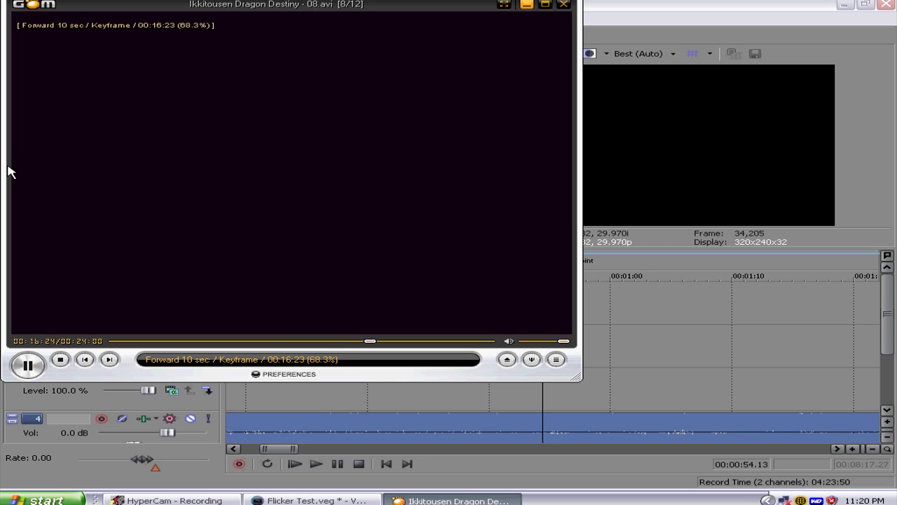
key("Right")
key("Right")
key("Right")
key("Right")
key("Right")
left_click(28, 364)
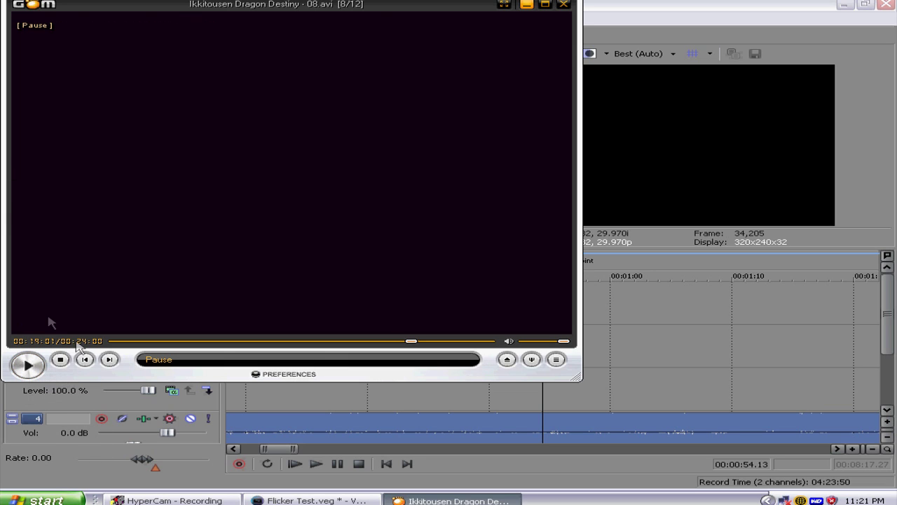
- Switch back to Vegas Pro and place the Trimmer cursor at 00:18:58.15, at the beginning of the wanted scene
left_click(65, 469)
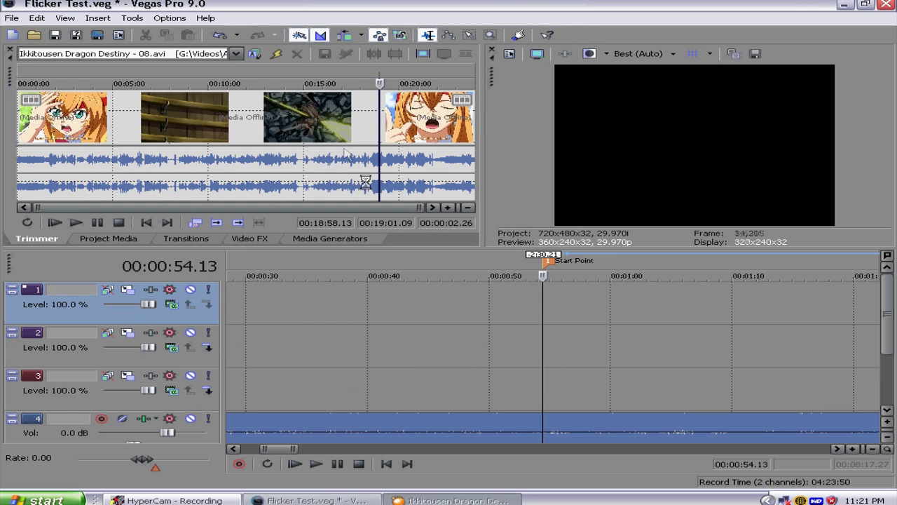
left_click(338, 131)
left_click(366, 129)
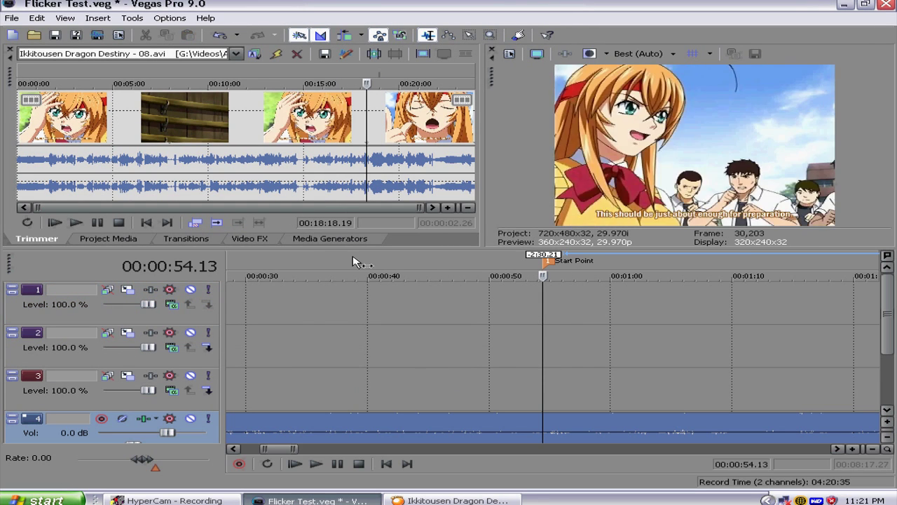
left_click(380, 98)
scroll(222, 159, "up", 5)
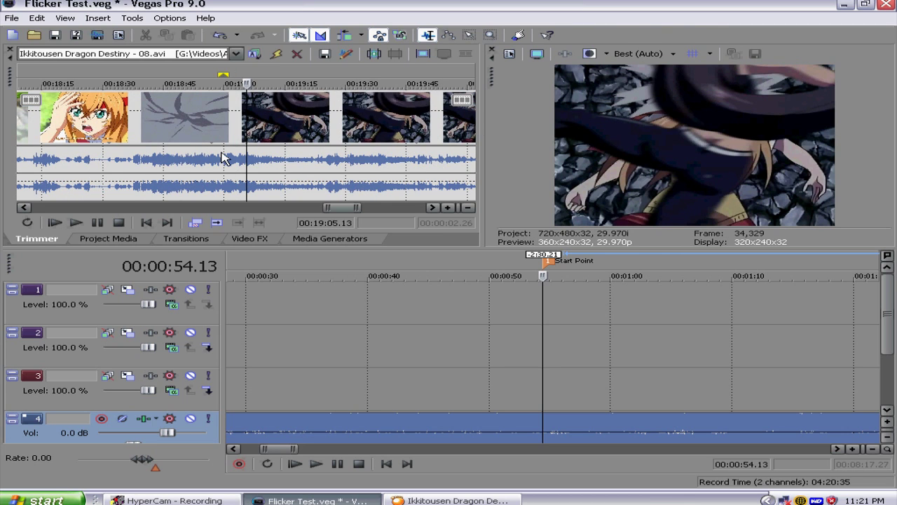
scroll(223, 159, "up", 3)
left_click(141, 142)
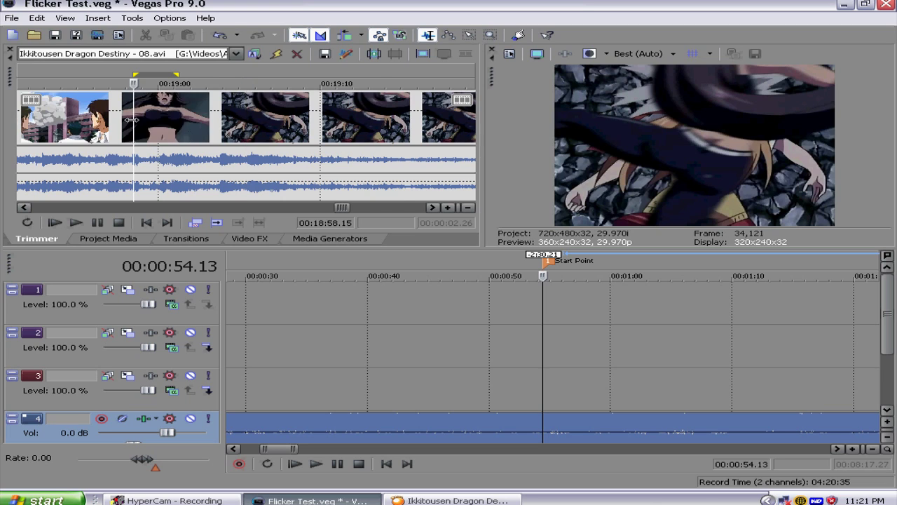
scroll(140, 142, "up", 3)
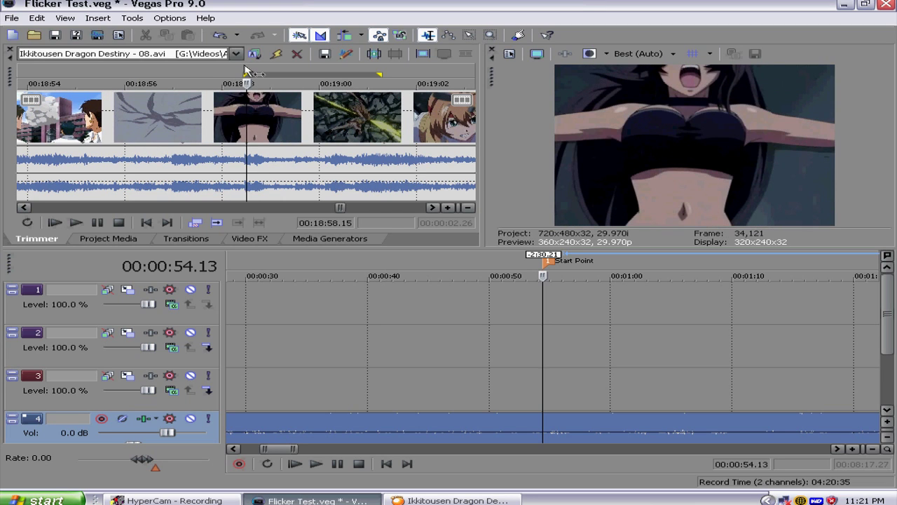
- Select the range from 00:18:58.14 to 00:19:01.12 of the episode in the Trimmer
left_click_drag(246, 72, 333, 62)
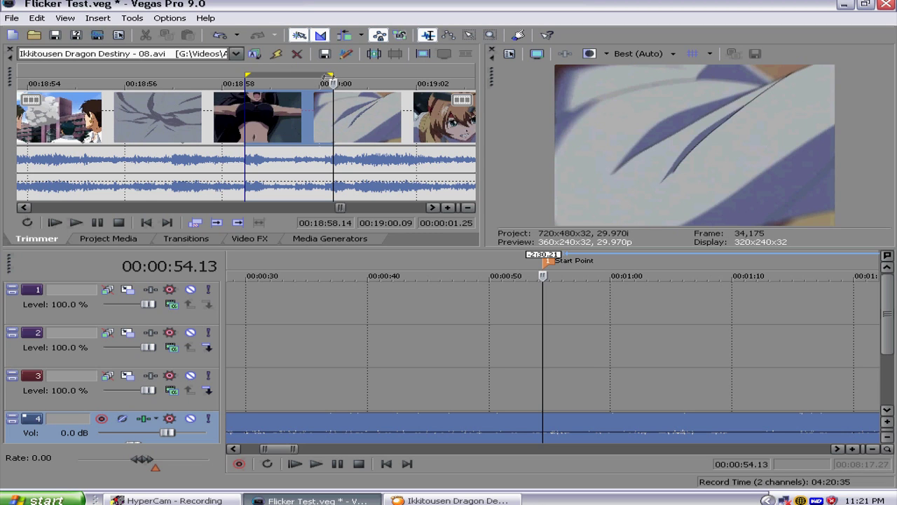
left_click_drag(331, 74, 387, 59)
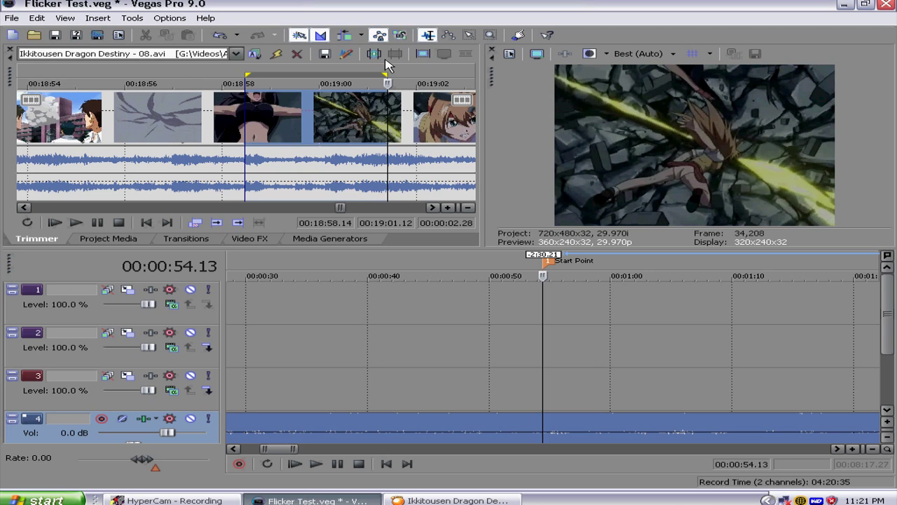
- Set the Trimmer to select both video and audio and try placing the range on the timeline
right_click(290, 114)
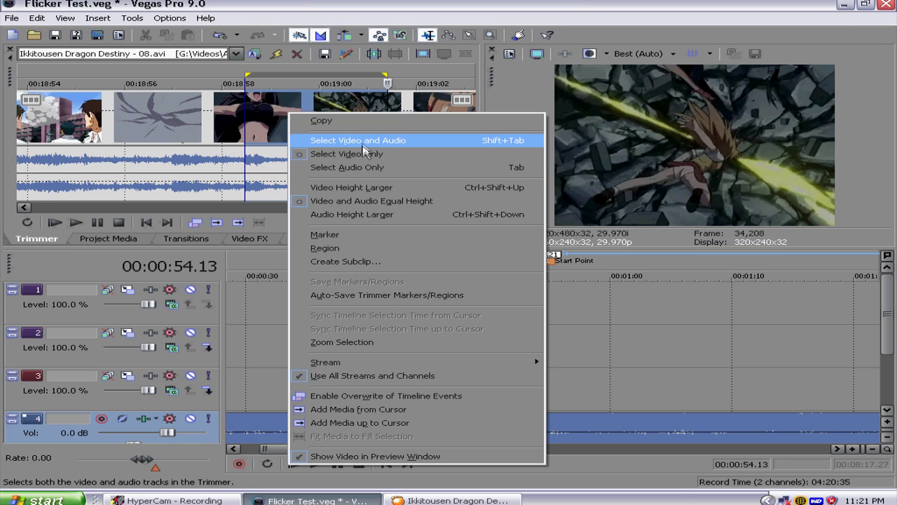
left_click(363, 140)
left_click_drag(331, 123, 536, 393)
left_click_drag(589, 389, 345, 151)
- Set the Trimmer to select video only and place the selected range on track 3 at the Start Point marker
right_click(273, 118)
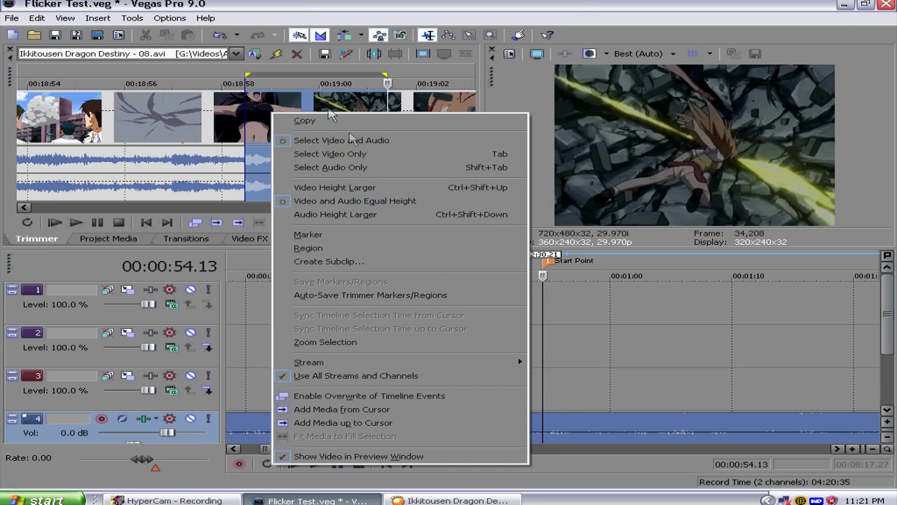
left_click(335, 152)
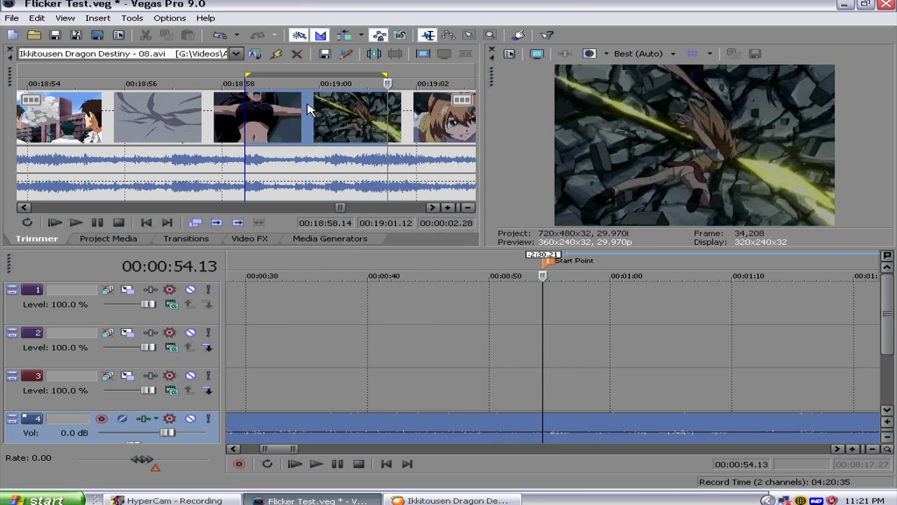
left_click_drag(309, 109, 538, 341)
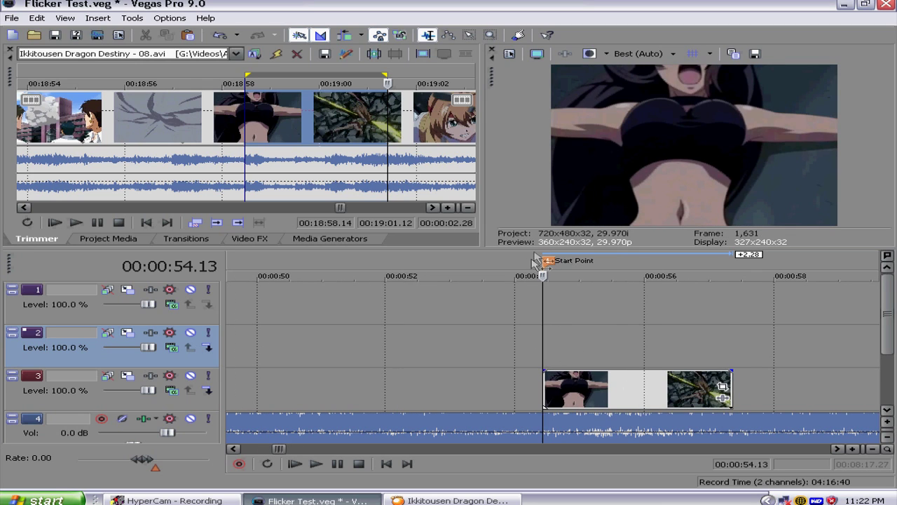
- Play the placed clip with the music several times from different points to examine where its action should hit the beat
left_click(593, 334)
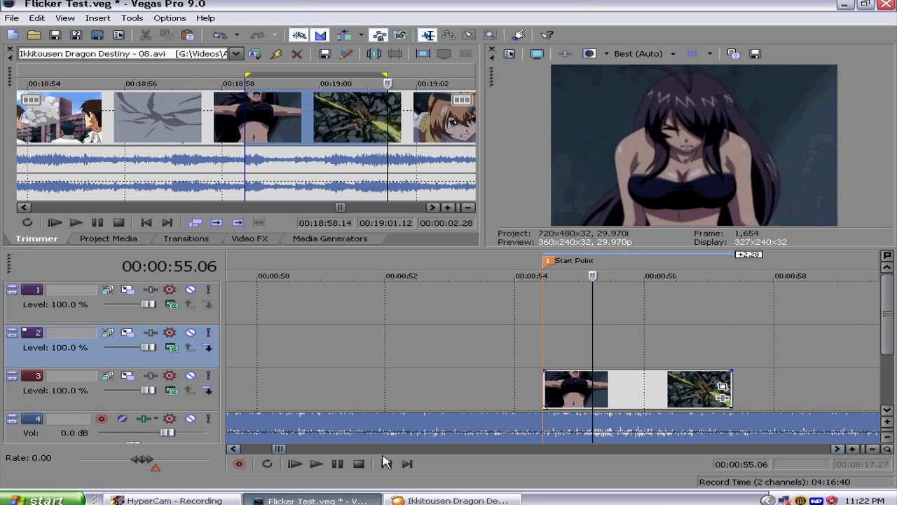
left_click(337, 465)
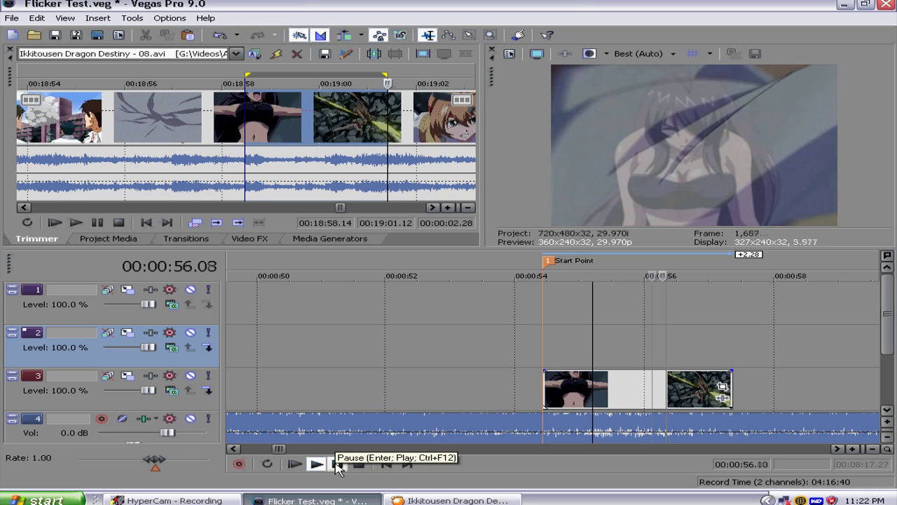
left_click(337, 466)
scroll(618, 351, "up", 3)
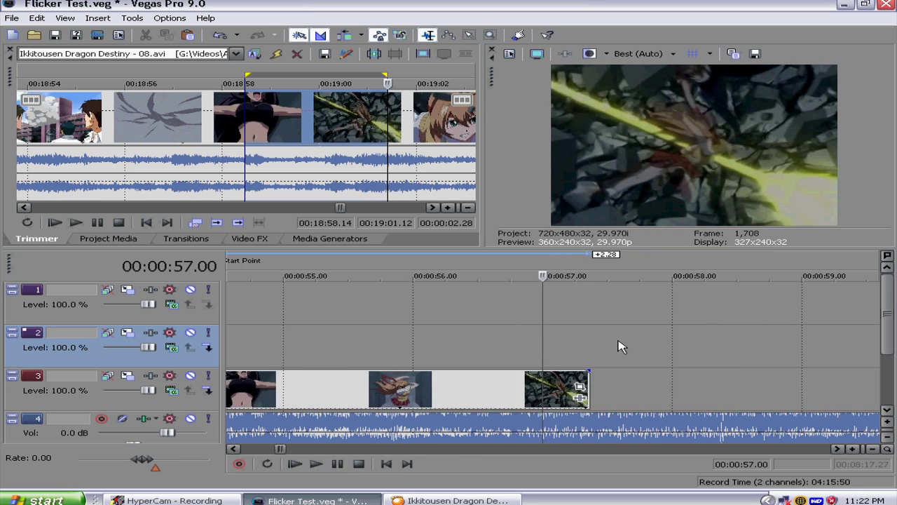
scroll(507, 360, "down", 5)
left_click(435, 341)
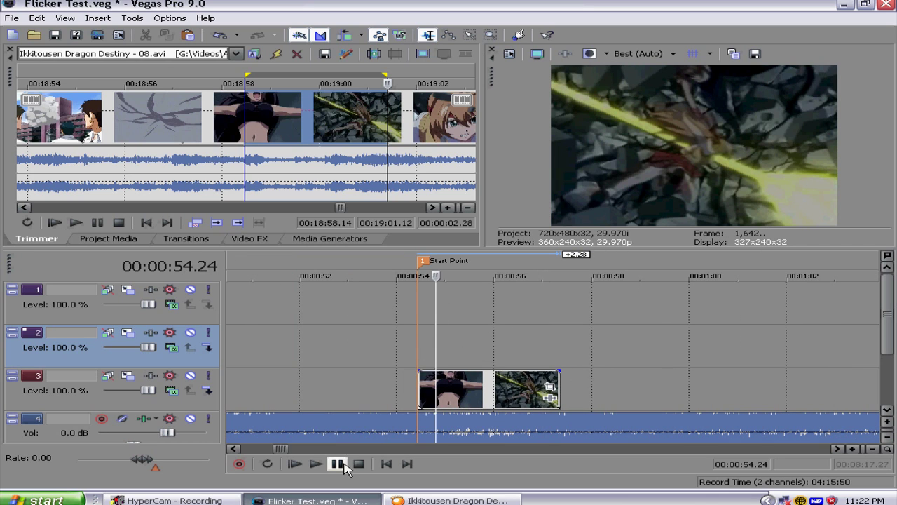
key("space")
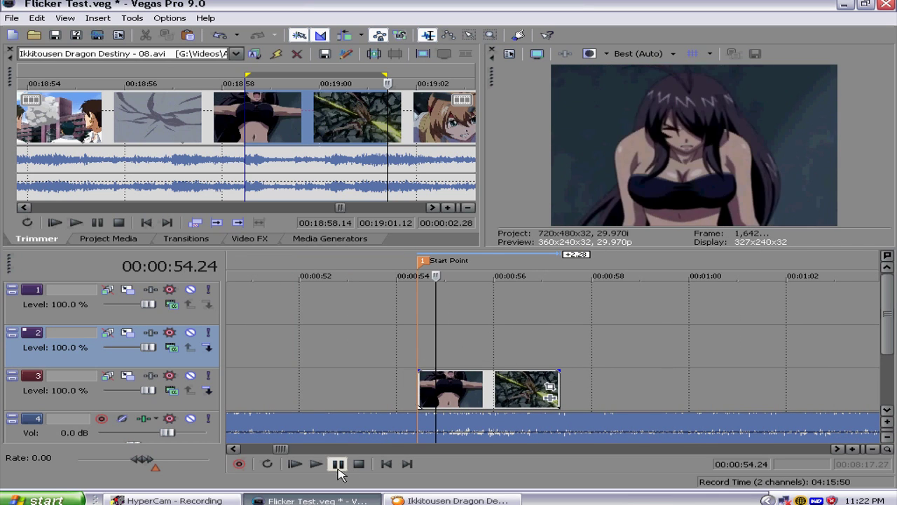
scroll(338, 472, "up", 4)
left_click(338, 468)
key("space")
left_click(337, 468)
scroll(318, 408, "down", 1)
left_click(452, 336)
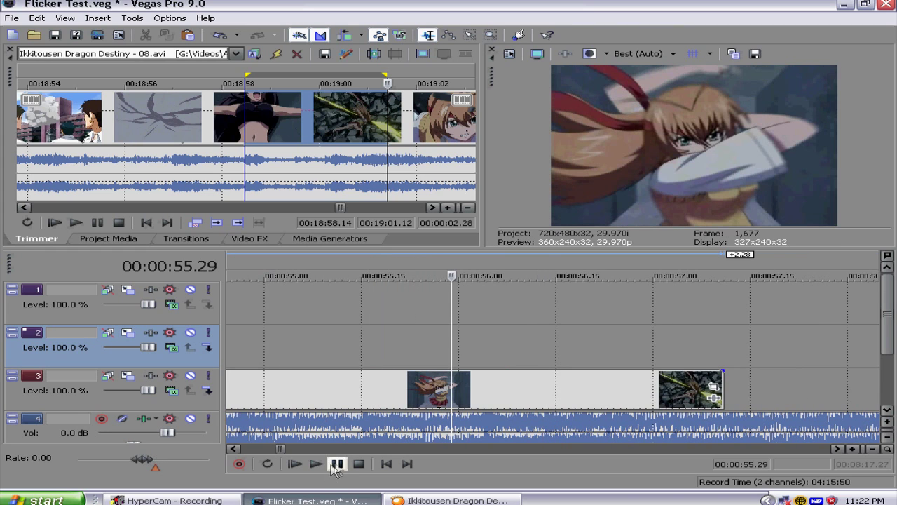
left_click(337, 467)
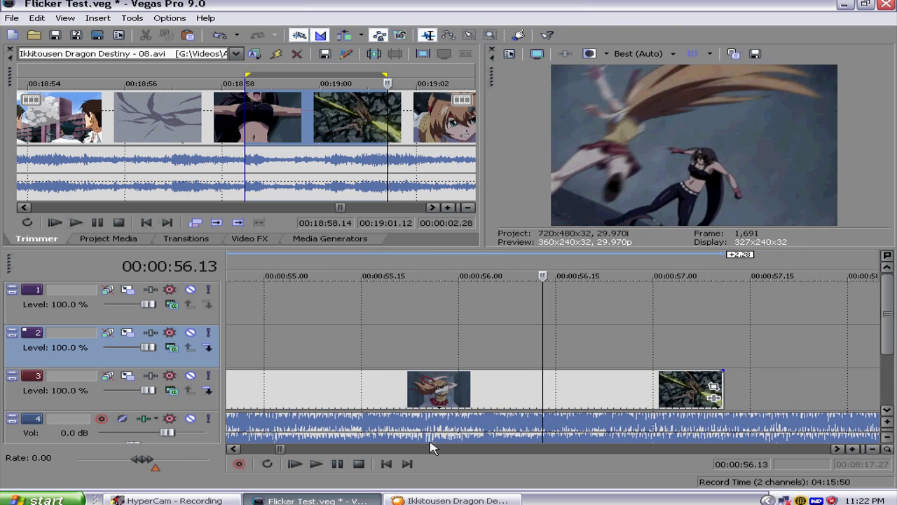
- Insert an unnamed marker on the beat at 00:00:56.04 of the timeline
left_click(485, 426)
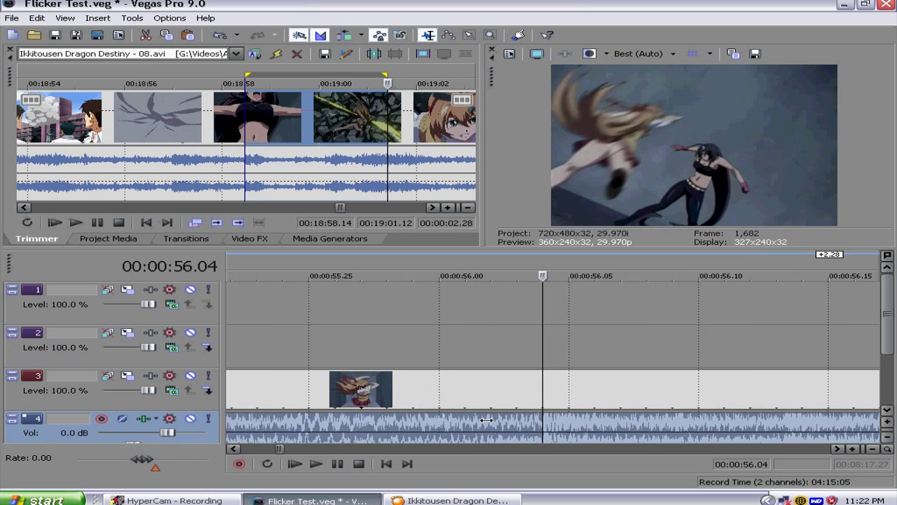
scroll(461, 326, "up", 5)
left_click(461, 325)
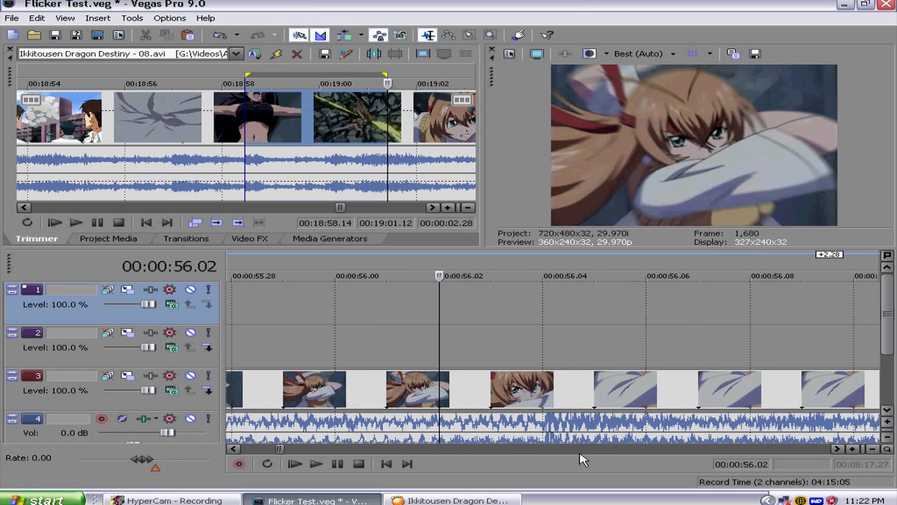
left_click(338, 464)
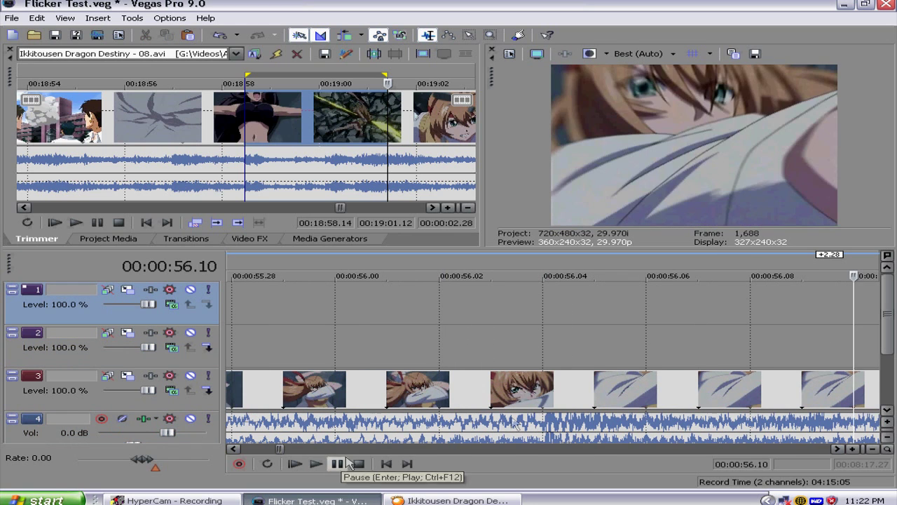
left_click(544, 423)
key("m")
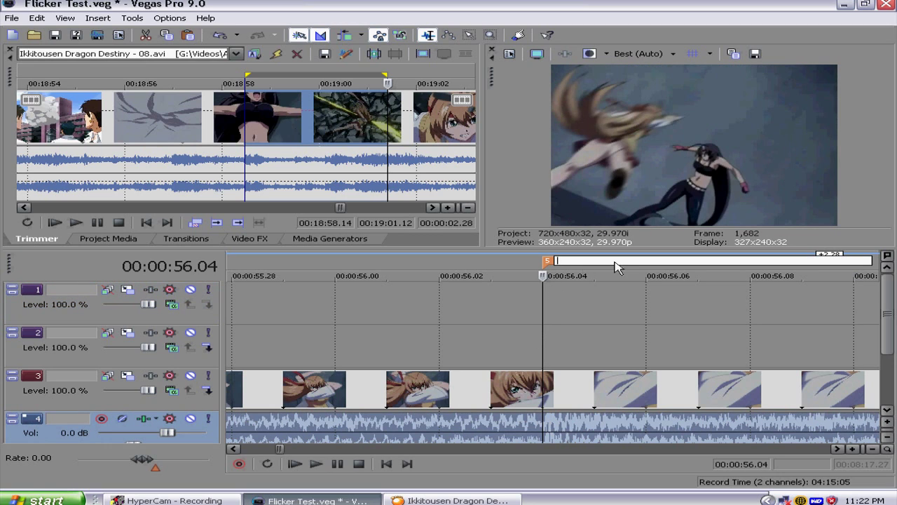
left_click(544, 318)
- Move the track 3 clip 14 frames earlier, ahead of the Start Point marker, and play it back to check the timing
scroll(507, 344, "down", 5)
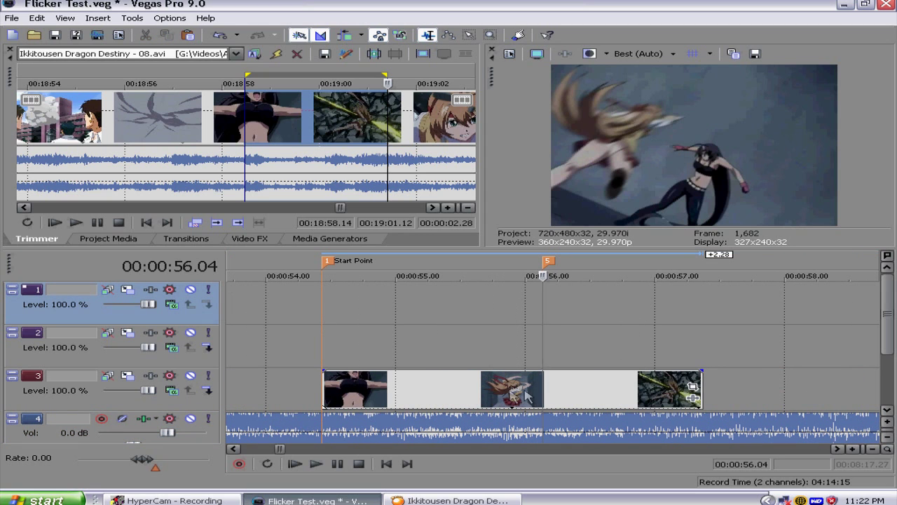
left_click_drag(521, 390, 460, 376)
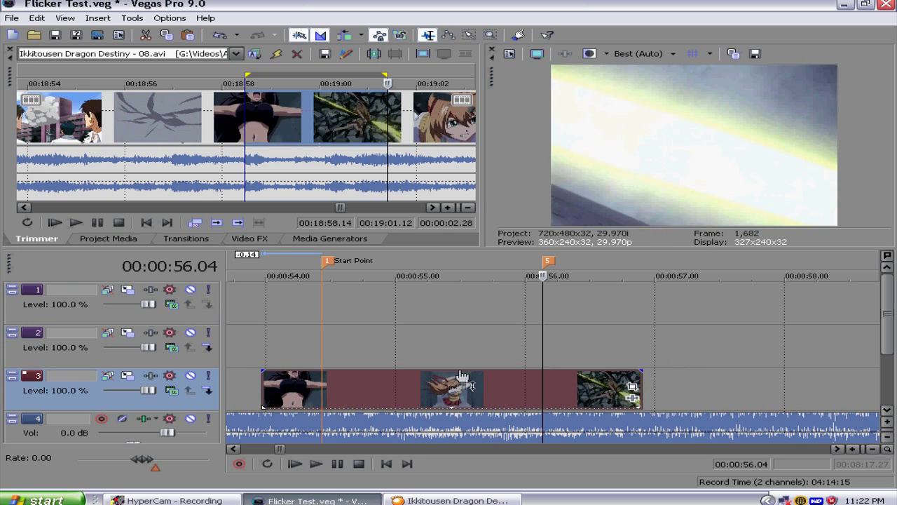
left_click(384, 339)
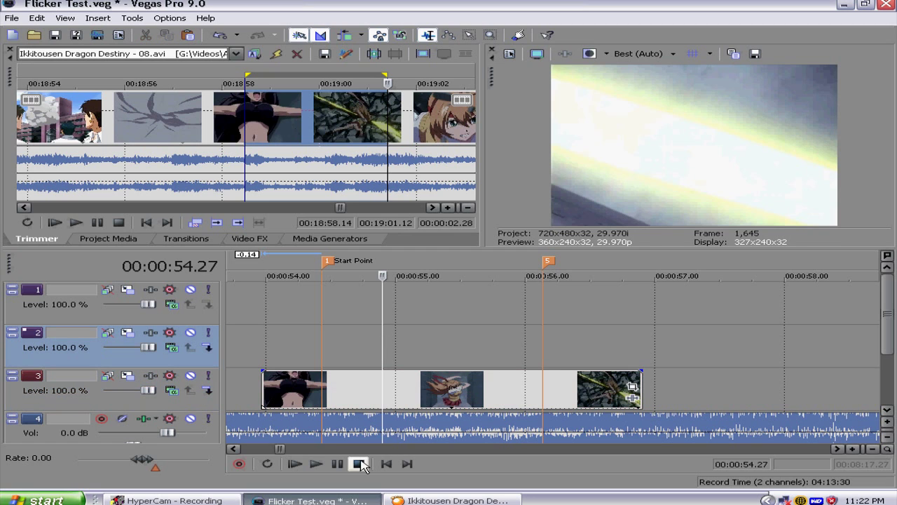
left_click(337, 464)
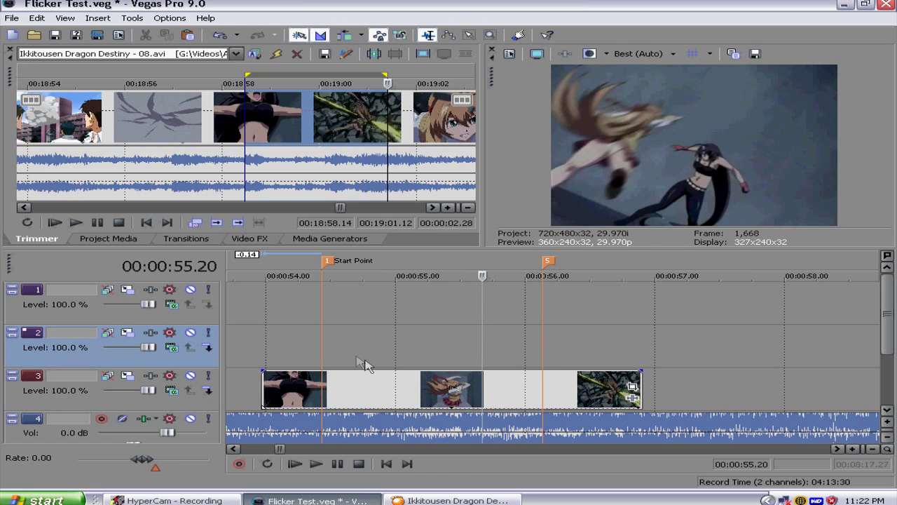
left_click(360, 359)
left_click(309, 356)
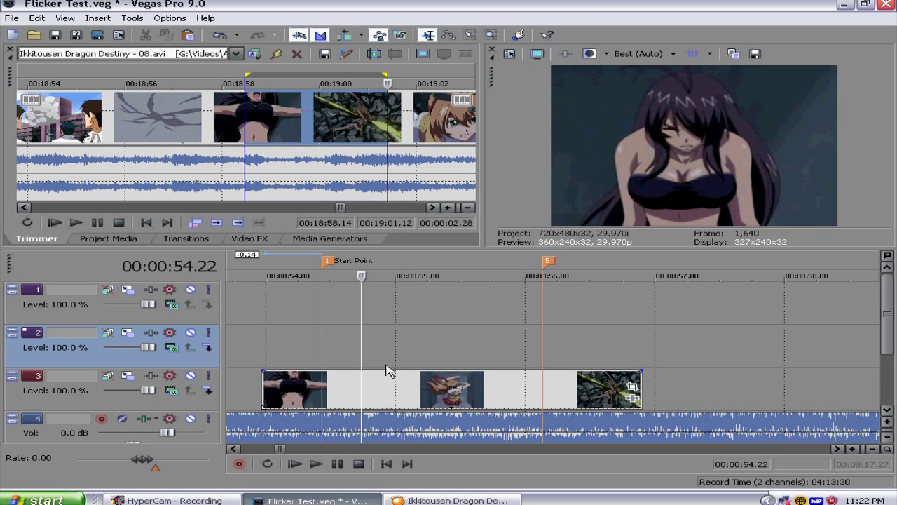
- Locate the dark-haired girl's shot in the track 3 clip and split the clip at 00:00:54.26
left_click(386, 366)
left_click(413, 360)
left_click(390, 357)
left_click(370, 359)
left_click(375, 393)
right_click(375, 392)
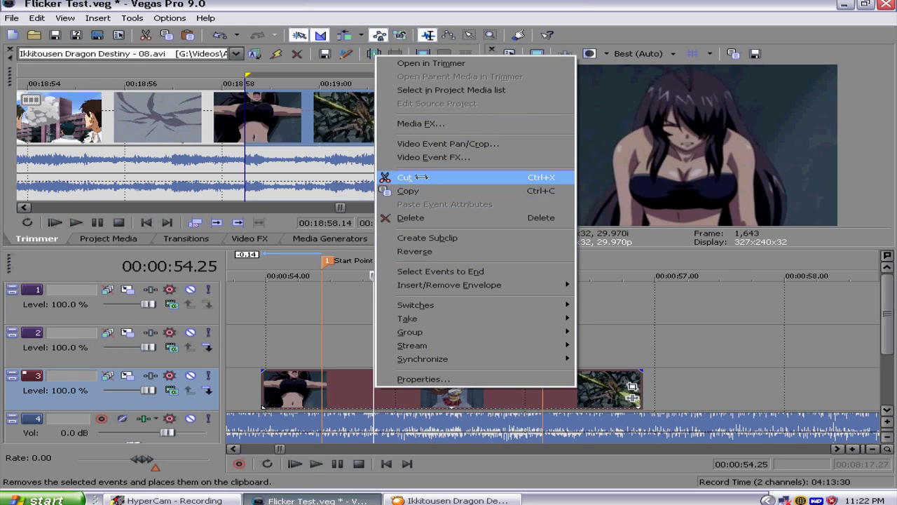
left_click(379, 396)
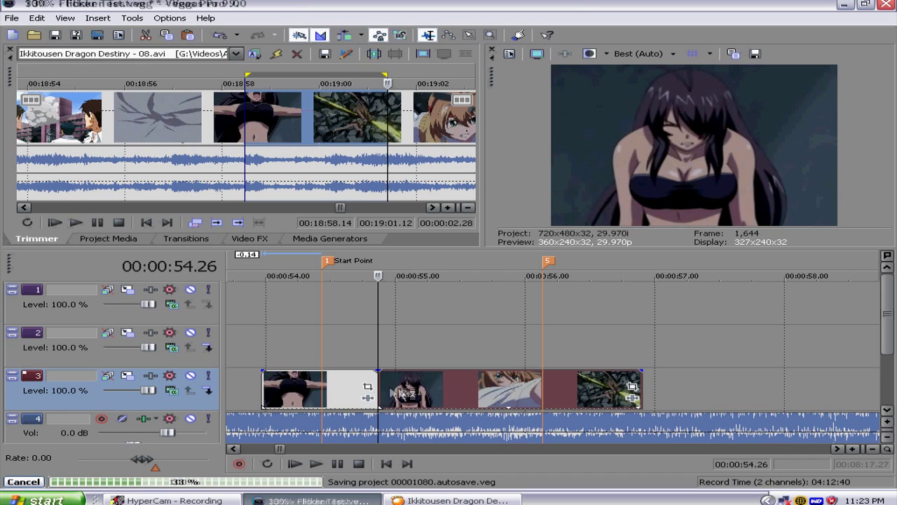
- Split the remaining clip at 00:00:55.13, where the orange-haired girl's shot starts, and delete the piece between the two cuts
left_click(405, 392)
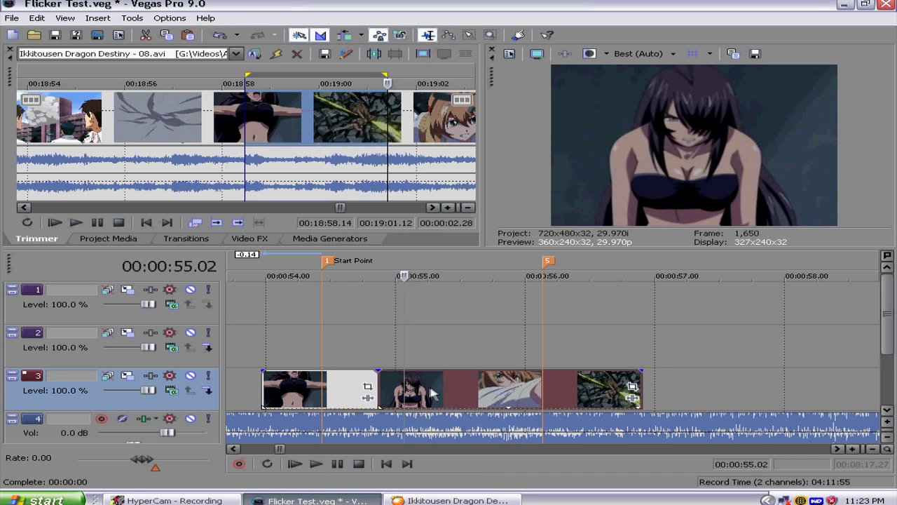
left_click(434, 393)
left_click(452, 394)
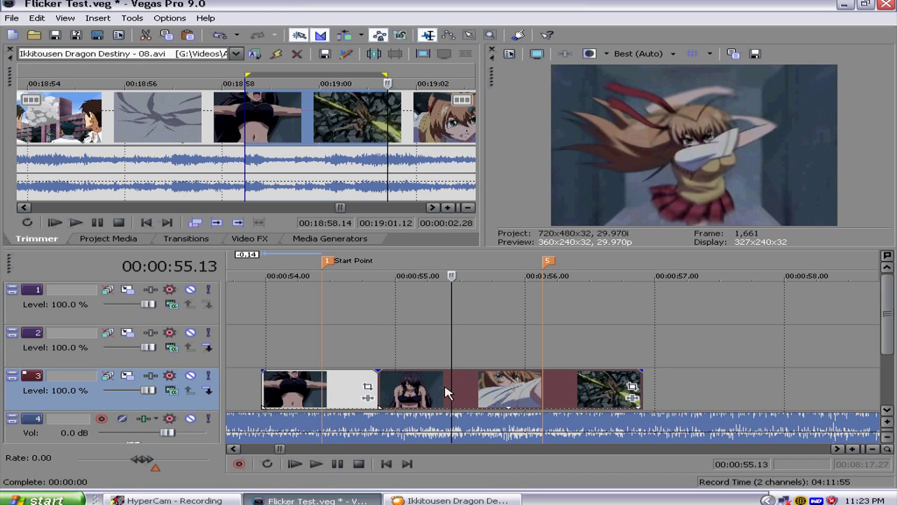
key("s")
- Move the first piece back to the Start Point marker and extend its end to meet the second piece at 00:00:55.13
mouse_move(412, 395)
left_mouse_down()
mouse_move(422, 395)
mouse_move(402, 395)
left_mouse_up()
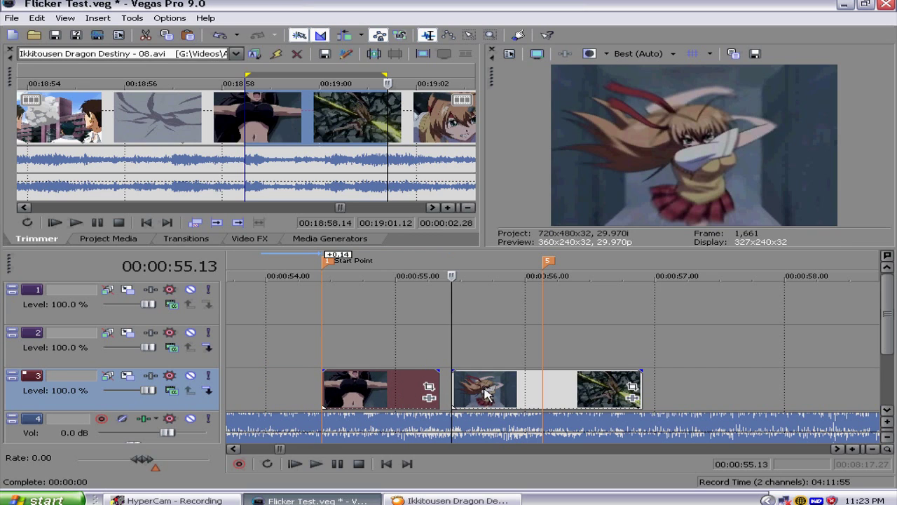
left_click_drag(442, 379, 467, 379)
left_click(459, 357)
scroll(509, 362, "up", 8)
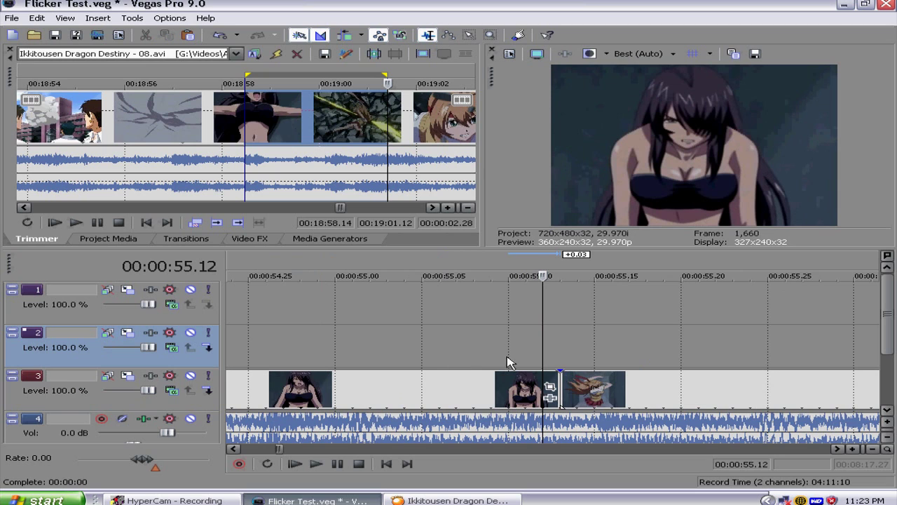
scroll(509, 362, "up", 3)
left_click(569, 354)
scroll(569, 354, "up", 2)
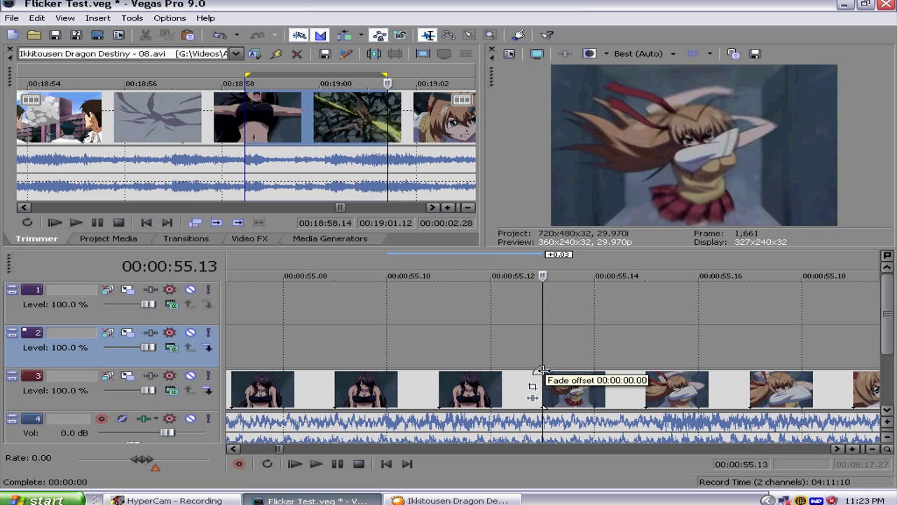
- Add a fade-in of about 7 frames to the start of the second clip on track 3
left_click_drag(542, 370, 782, 368)
scroll(783, 368, "down", 2)
left_click_drag(713, 385, 827, 385)
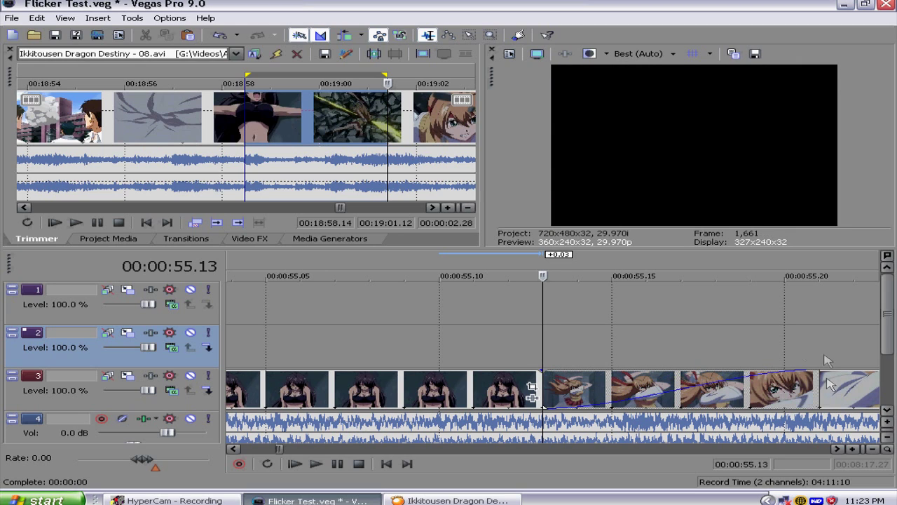
- Browse the Dissolve and Cross Effect transition presets
left_click(186, 238)
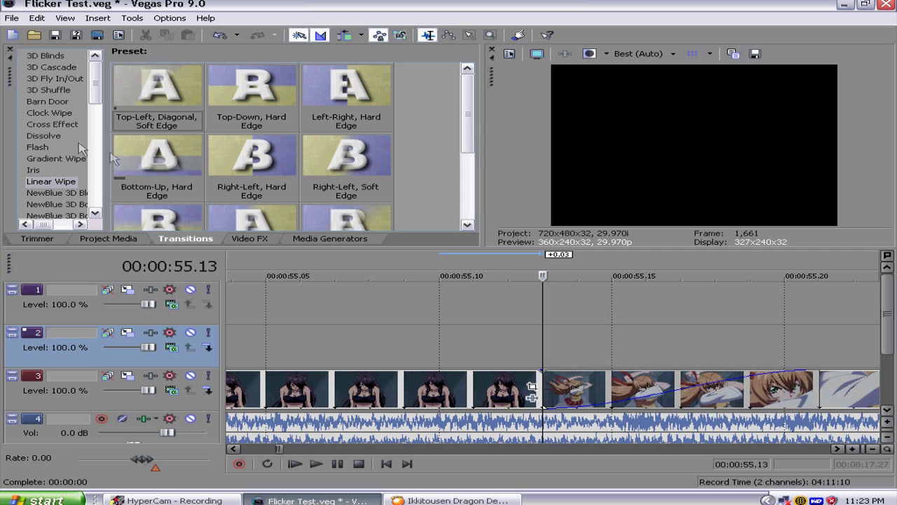
left_click(47, 136)
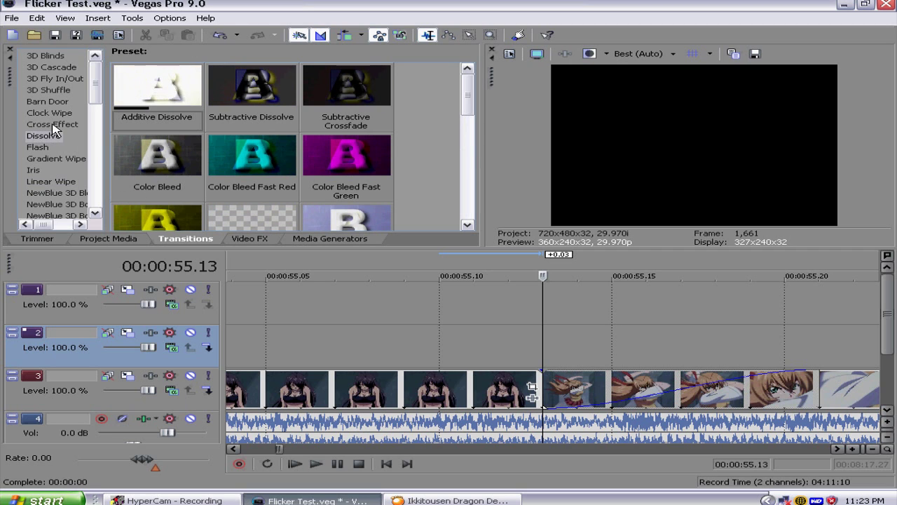
left_click(52, 124)
left_click_drag(468, 95, 468, 129)
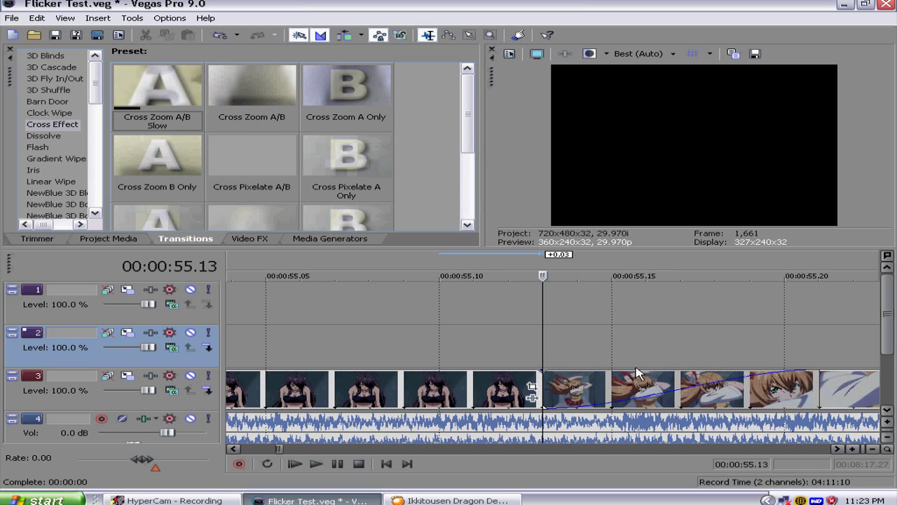
- Move the second clip 7 frames earlier so it overlaps and crossfades with the first, and check the blend frame by frame
left_click(554, 323)
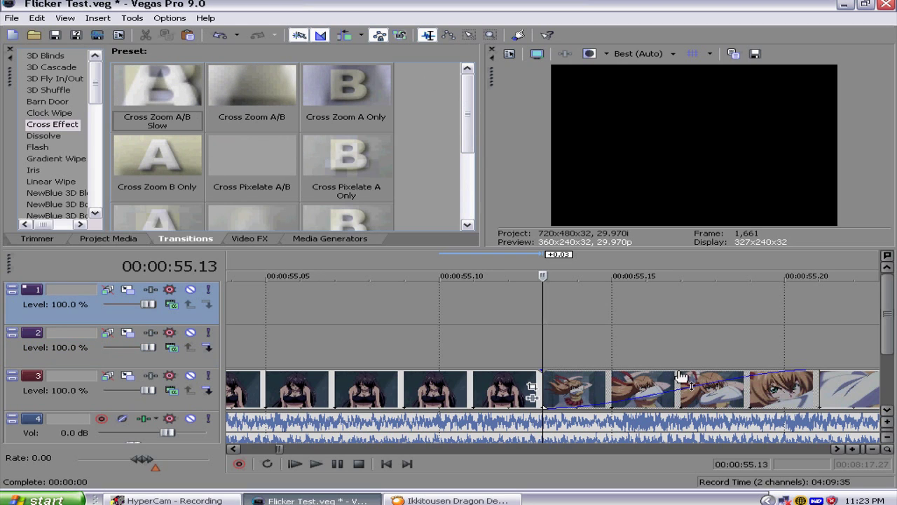
left_click(844, 401)
left_click_drag(844, 401, 325, 330)
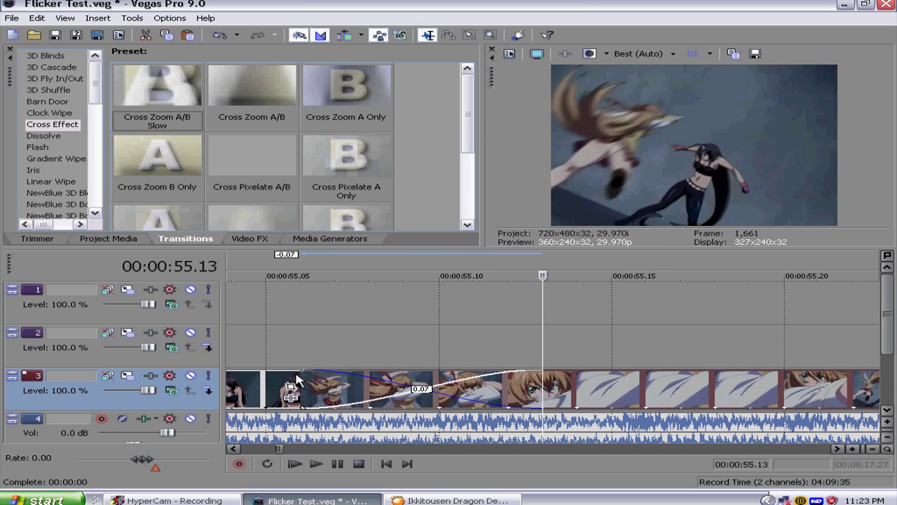
left_click(349, 324)
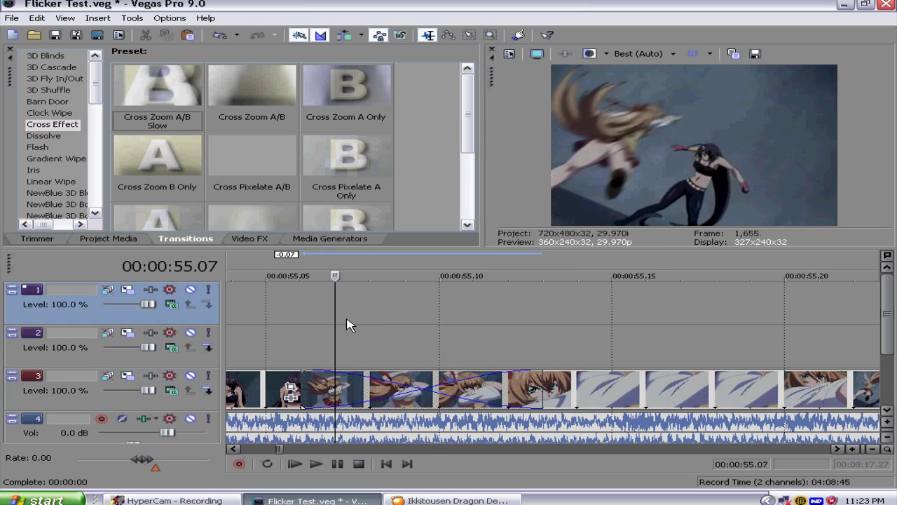
left_click(404, 331)
key("Right")
key("Right")
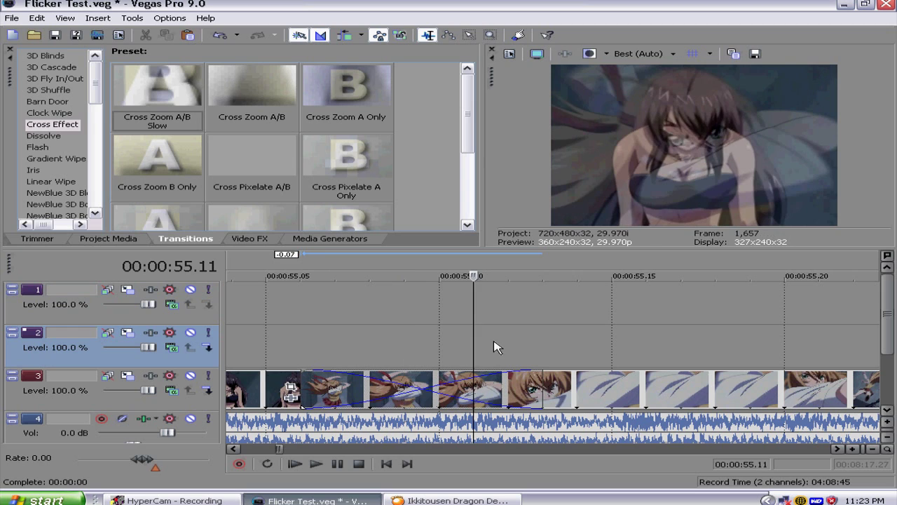
- Step back and forth through the crossfade between the two clips on track 3 to examine each blended frame
key("Left")
key("Left")
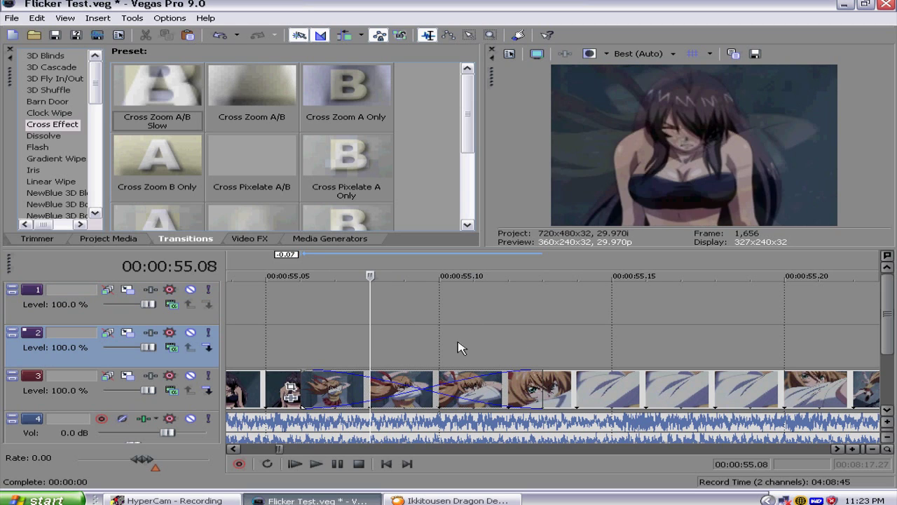
key("Right")
key("Right")
key("Right")
key("Left")
key("Left")
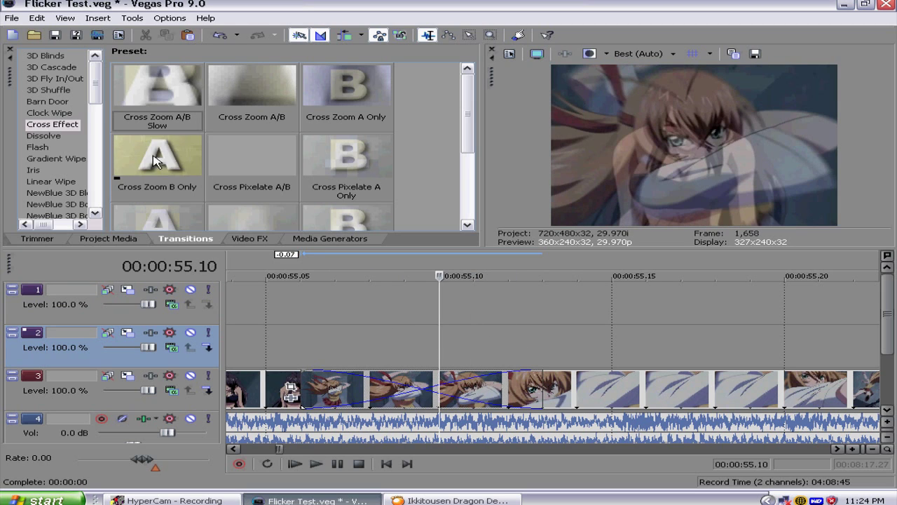
- Apply the Hard Flash transition to the overlap between the two clips on track 3 and close its settings
left_click(64, 146)
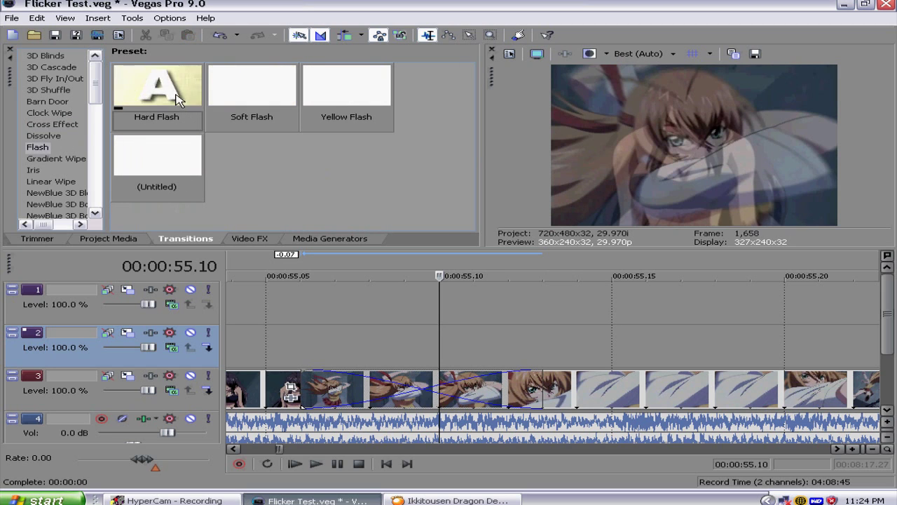
left_click_drag(446, 399, 446, 401)
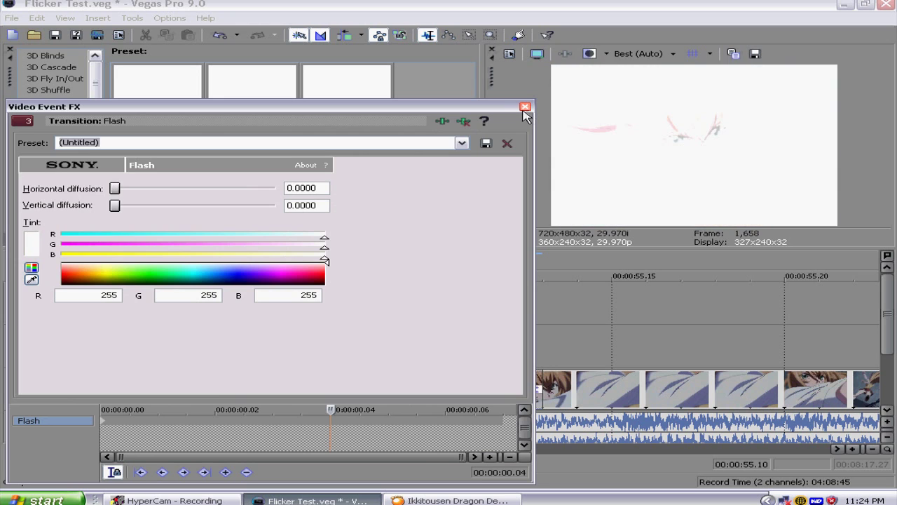
left_click(524, 107)
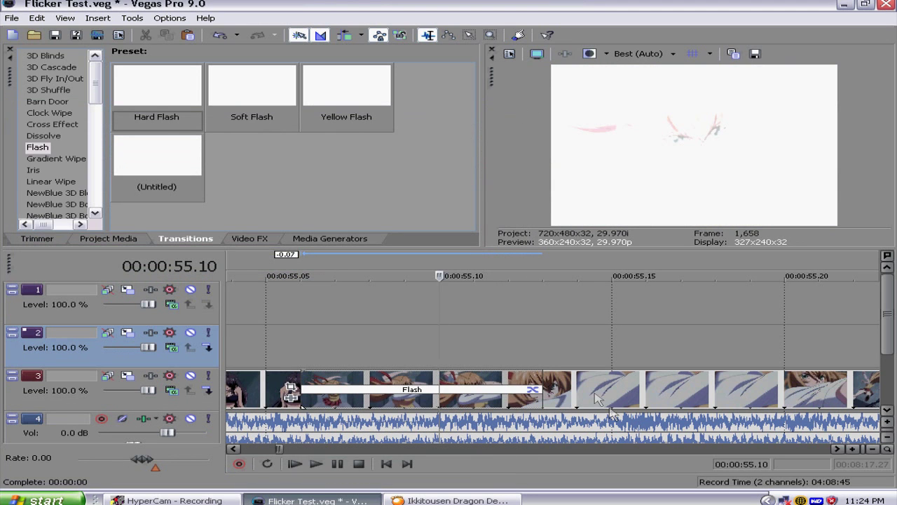
- Move the second clip on track 3 seven frames later so it starts where the first clip ends, at 00:00:55.13
left_click_drag(569, 398, 680, 389)
left_click(538, 353)
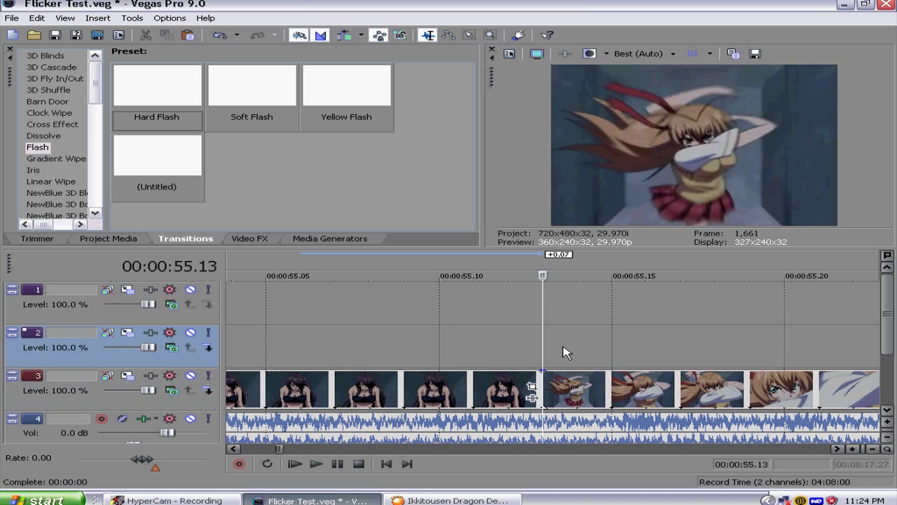
left_click(574, 354)
scroll(569, 354, "down", 2)
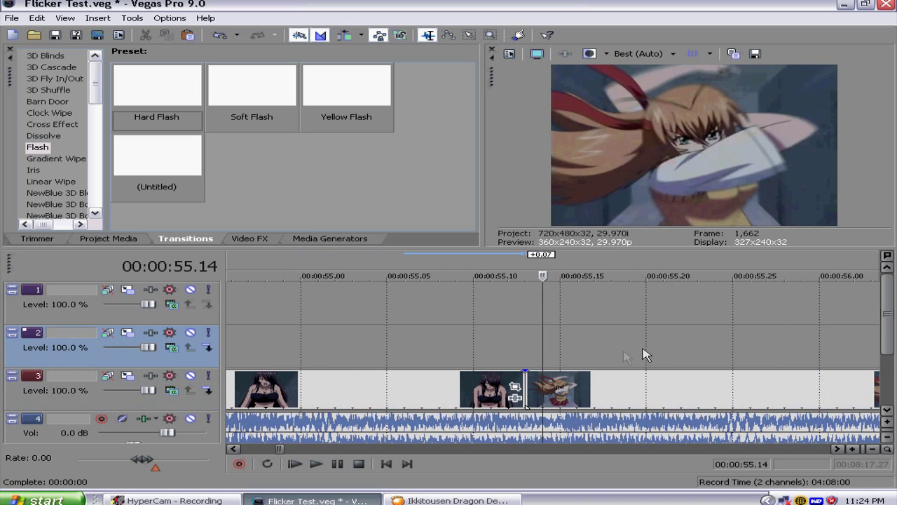
left_click(434, 341)
left_click(589, 355)
scroll(729, 347, "down", 2)
scroll(628, 375, "up", 2)
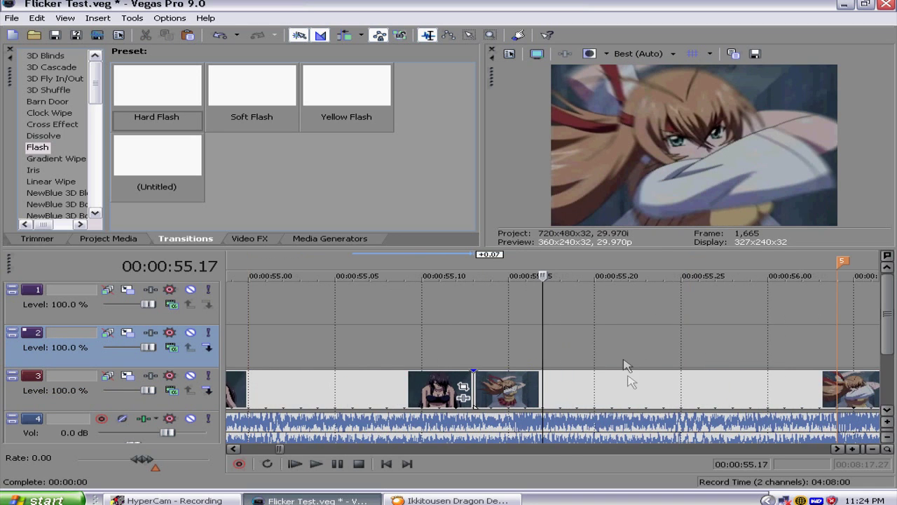
scroll(603, 354, "down", 1)
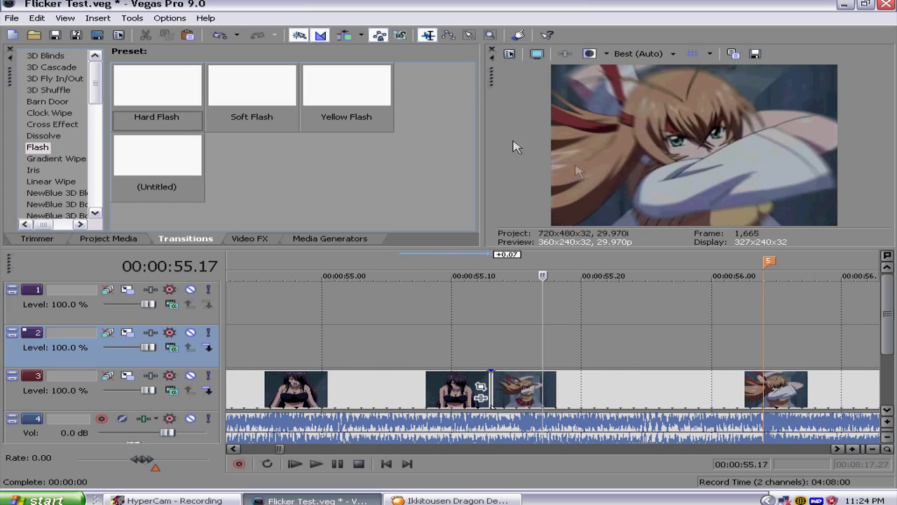
- Set the project's video frame size to 700 x 400 and apply it
left_click(510, 56)
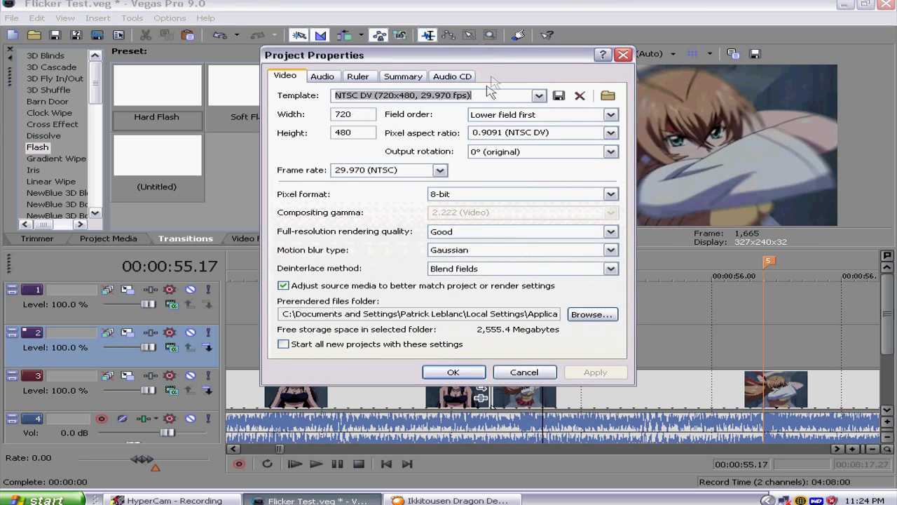
left_click(621, 59)
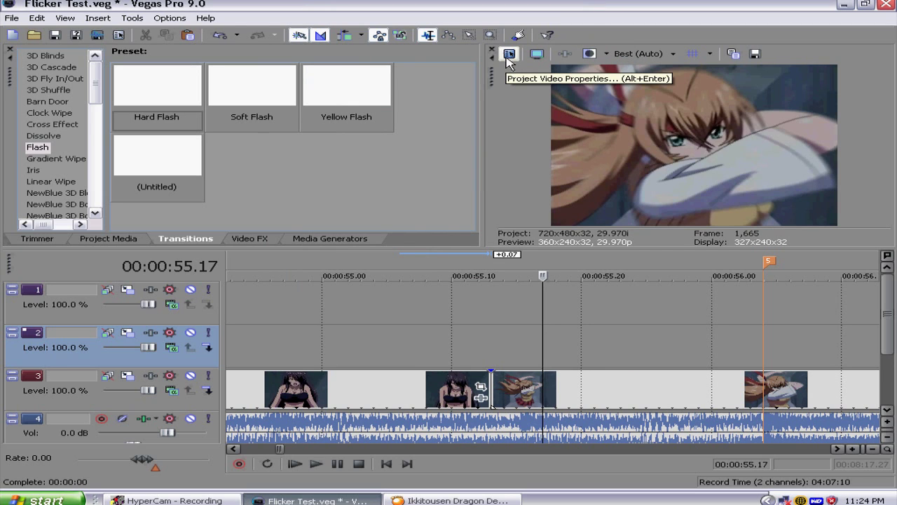
left_click(509, 60)
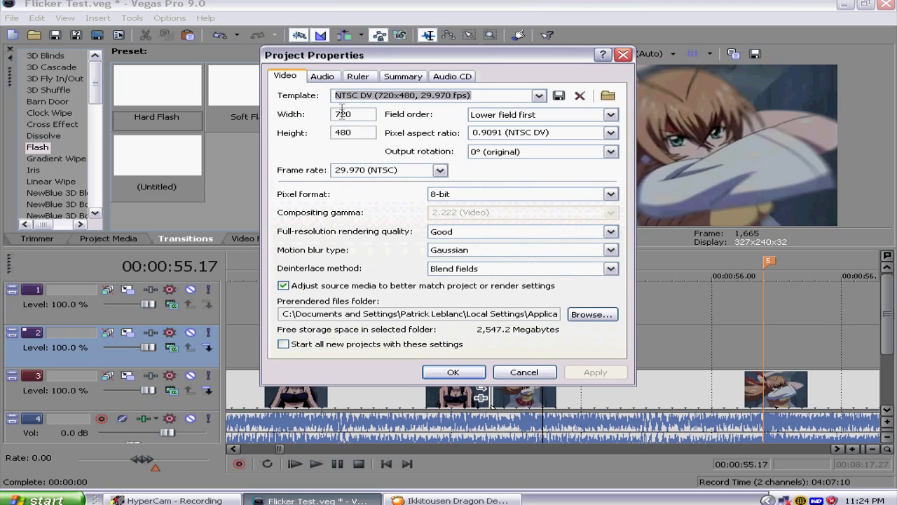
double_click(341, 113)
type("700")
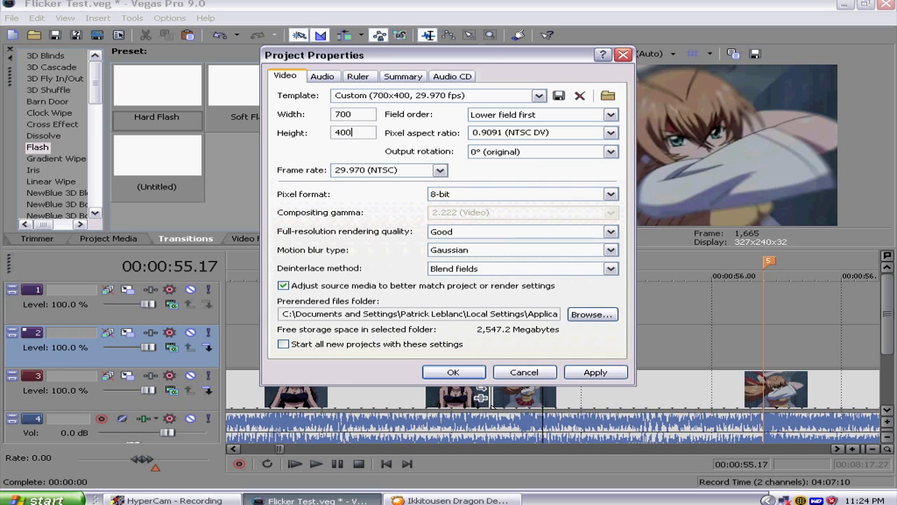
left_click(595, 372)
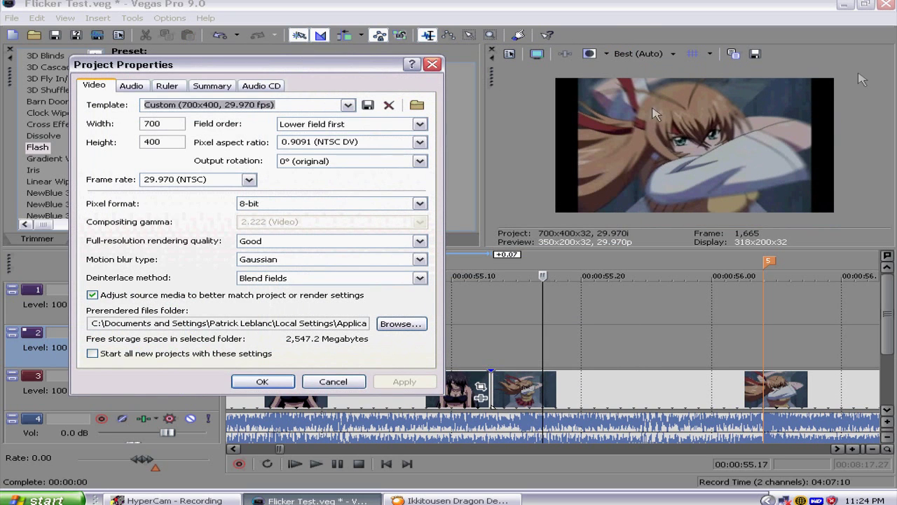
- Restore the project's video frame size to 720 x 480 and accept the project properties
double_click(151, 123)
type("720")
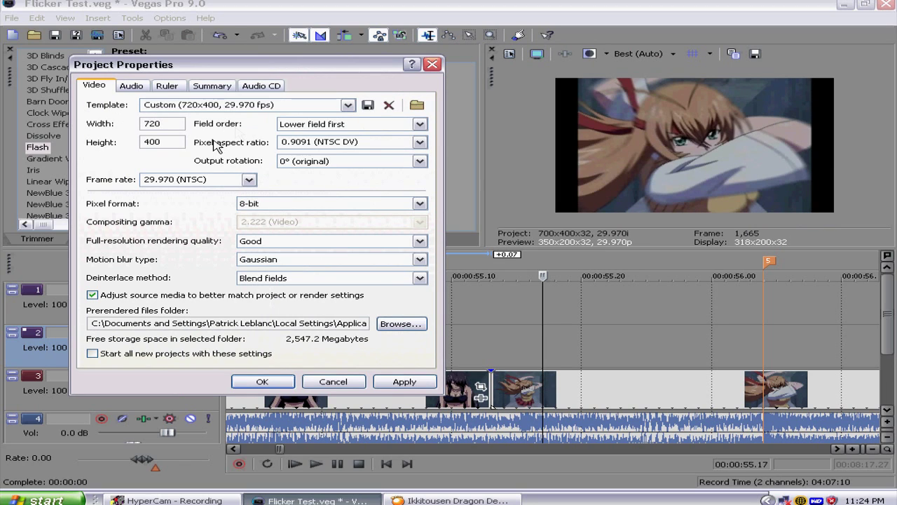
type("480")
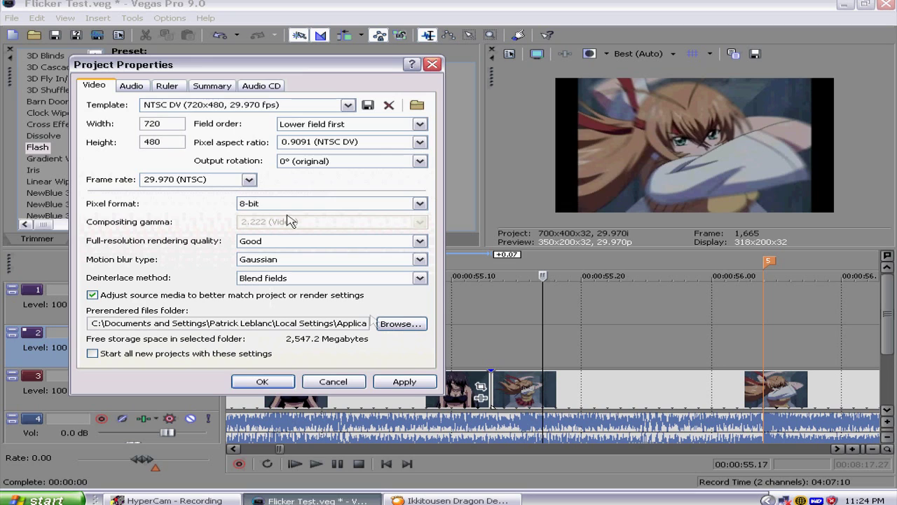
left_click(419, 383)
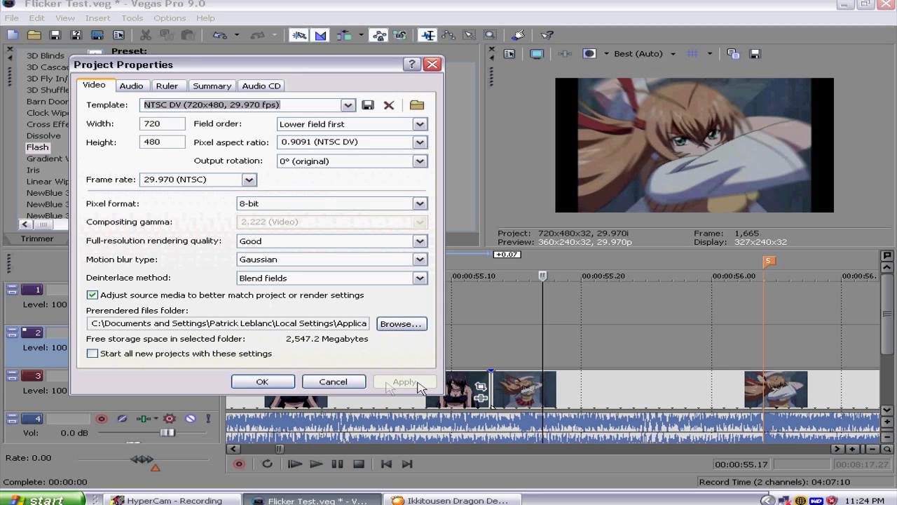
left_click(255, 387)
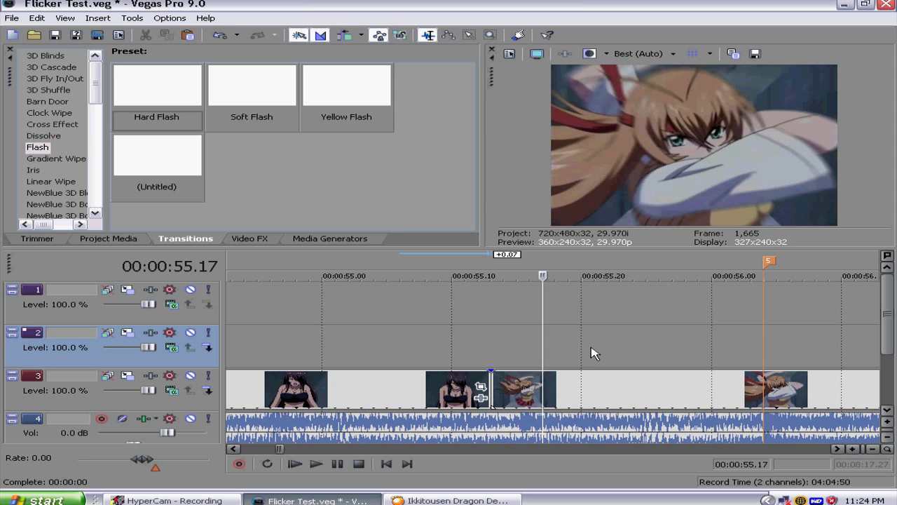
- Select the time range from the Start Point marker at 00:00:54.13 to the end of the second clip at 00:00:56.27
scroll(505, 332, "down", 3)
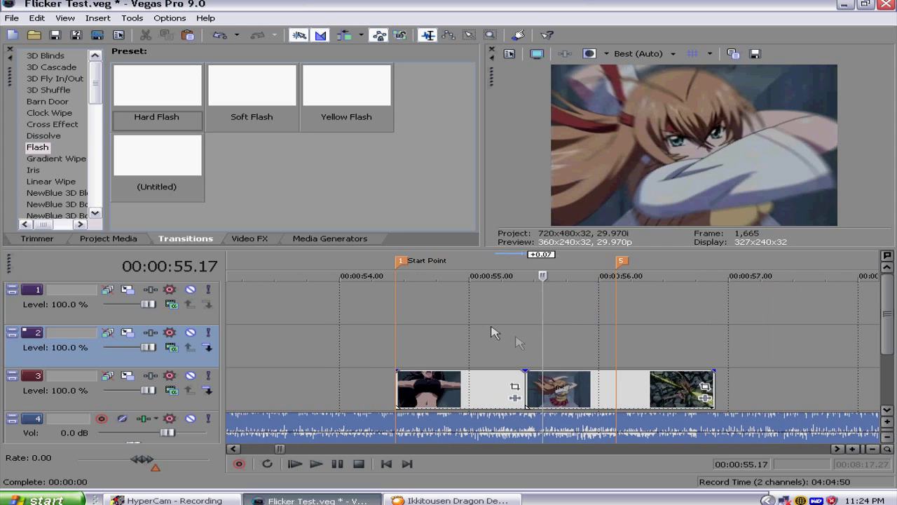
left_click(400, 263)
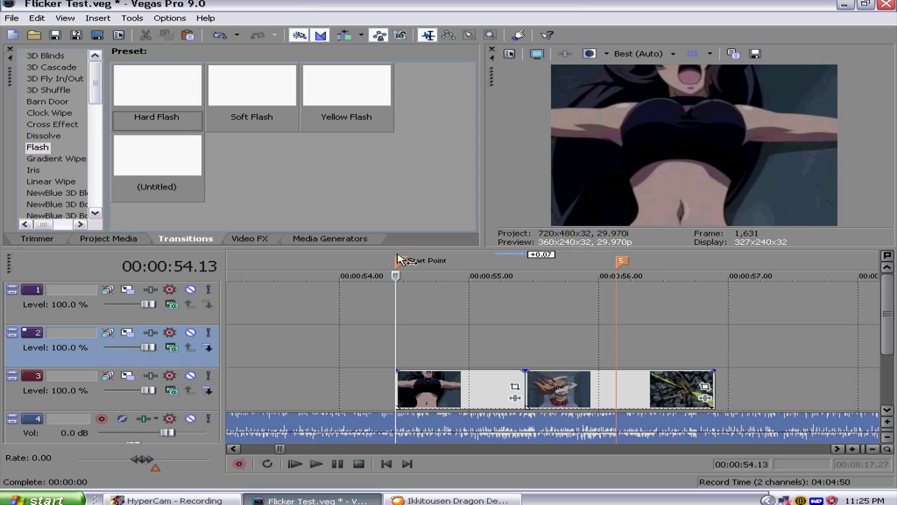
left_click_drag(400, 259, 712, 275)
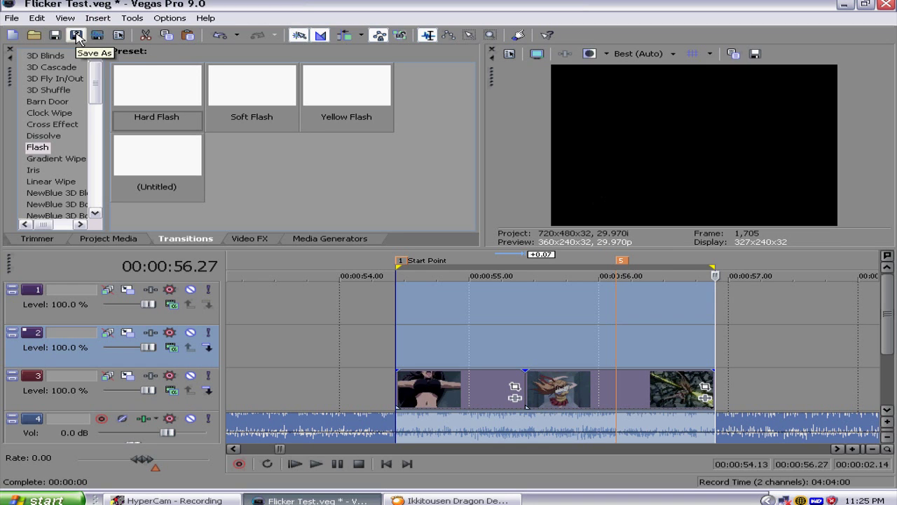
- Start rendering the project to a file, with Windows Media Video V11 (*.wmv) as the file type
left_click(11, 17)
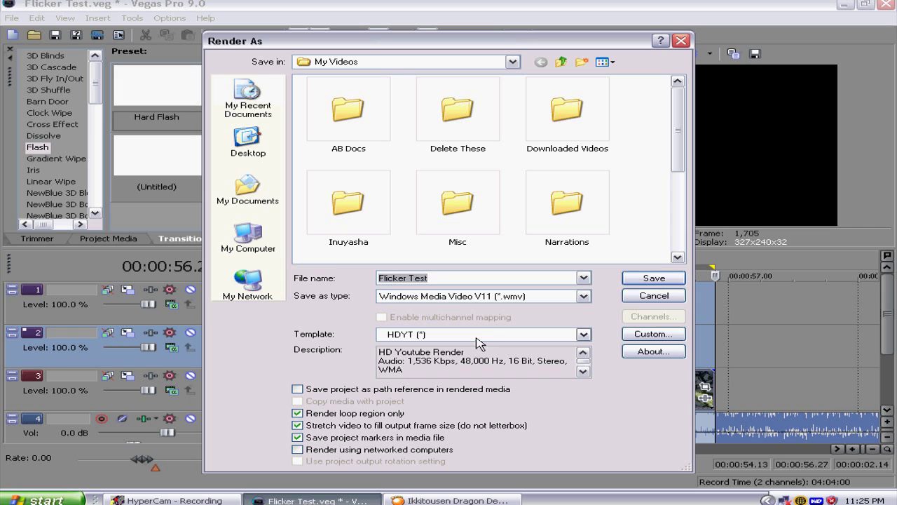
left_click(487, 340)
left_click(482, 337)
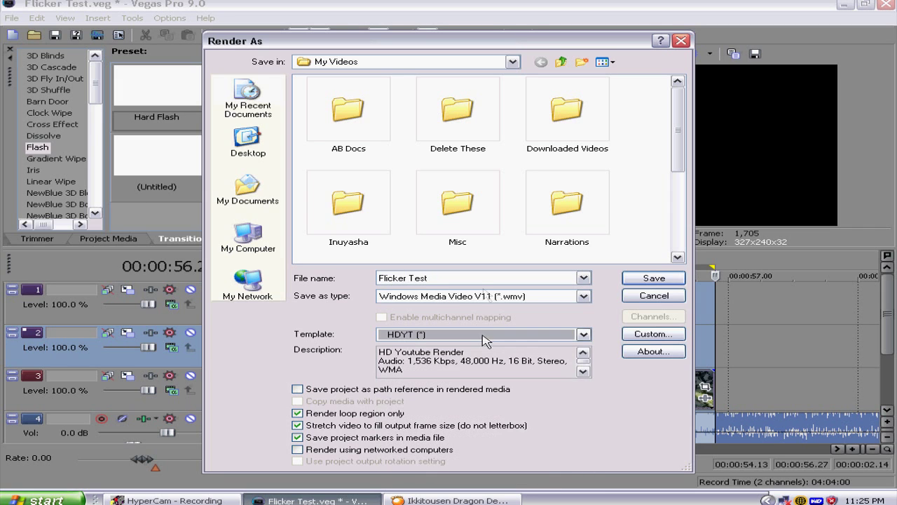
left_click(488, 298)
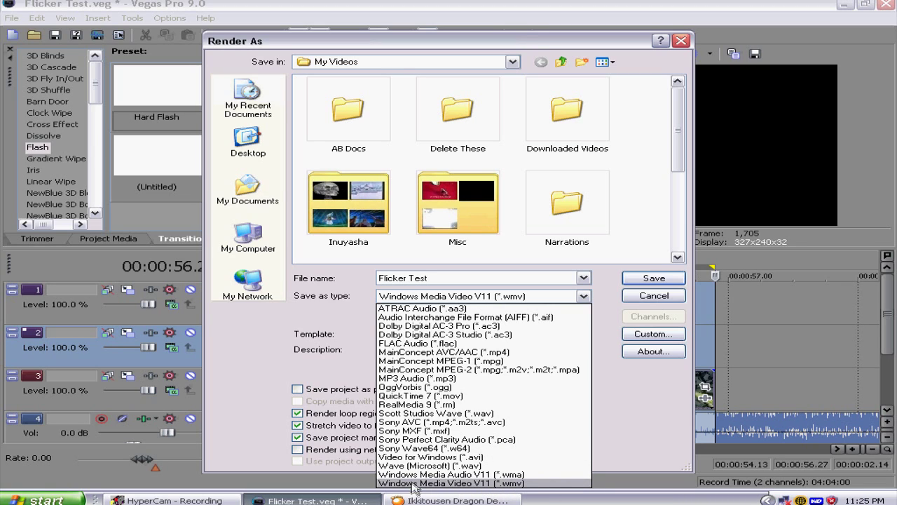
left_click(514, 484)
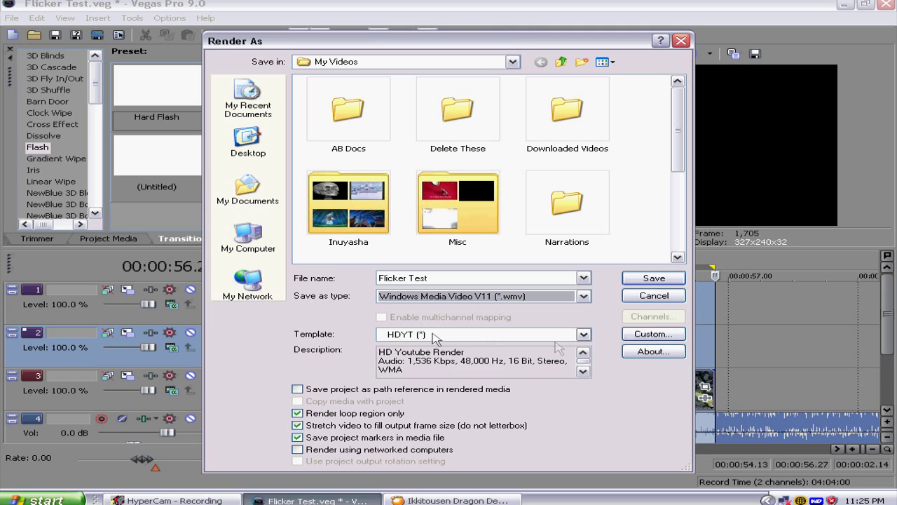
- Choose High definition (1280x720) and 1.000 (Square) pixels in the HDYT template's custom video settings, and leave Render As without rendering
left_click(653, 334)
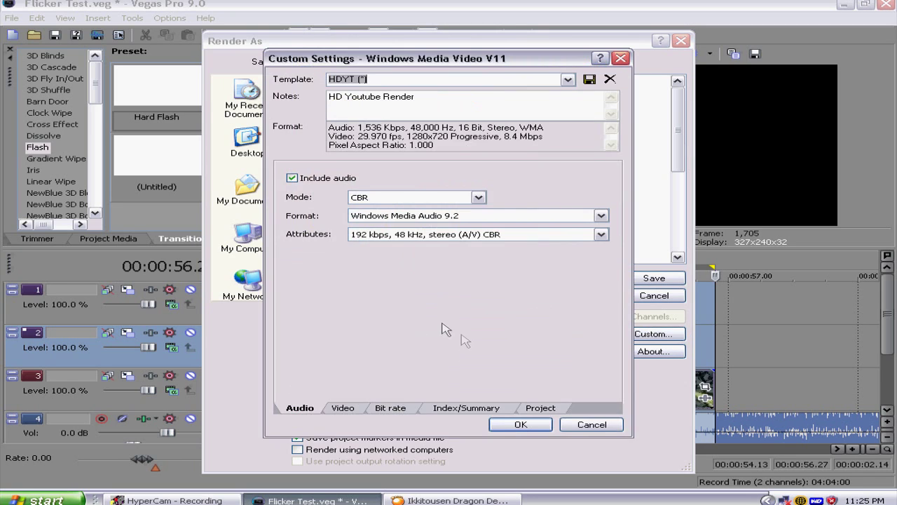
left_click(349, 408)
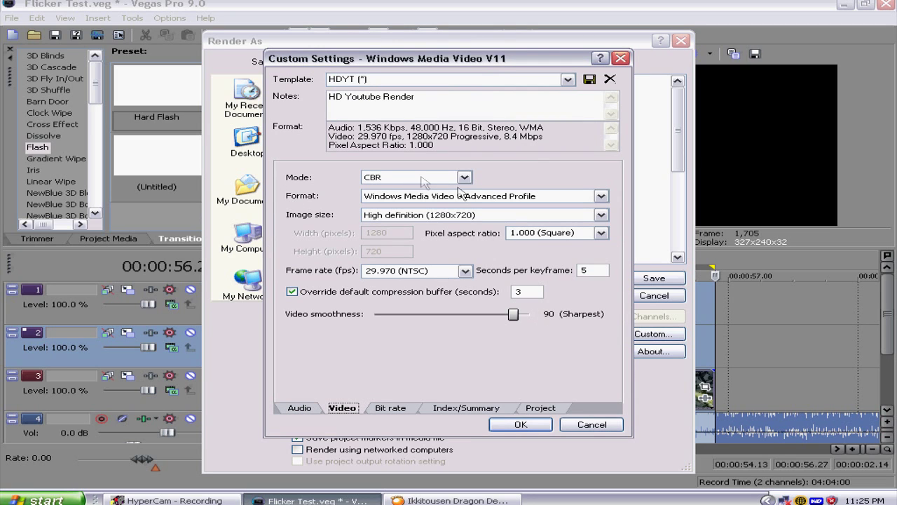
left_click(497, 217)
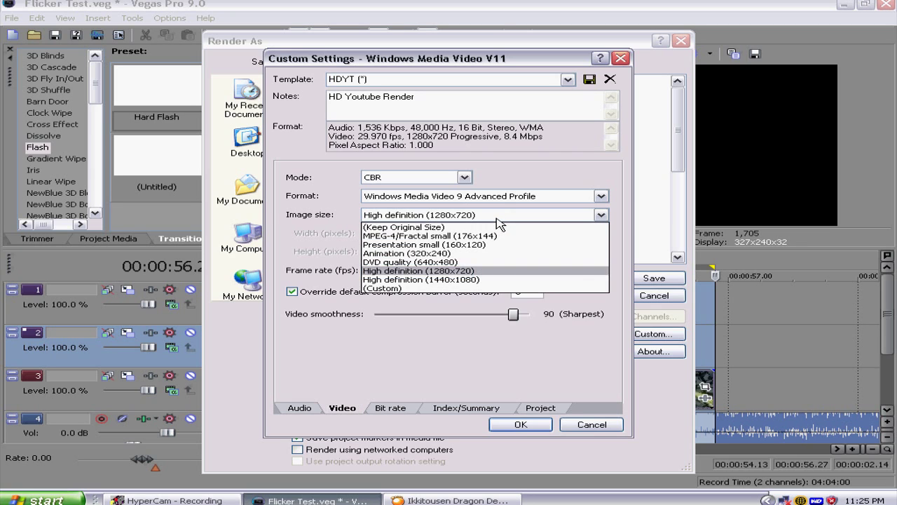
left_click(468, 271)
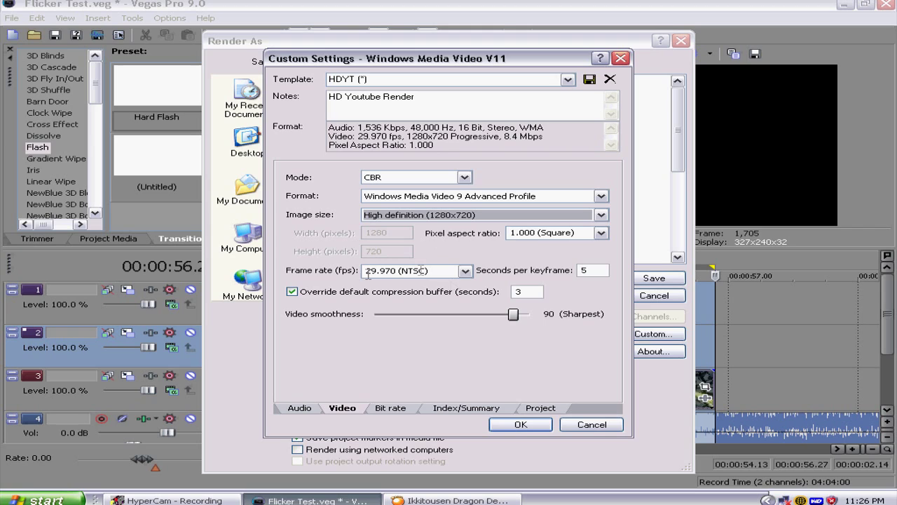
left_click(464, 270)
left_click(465, 270)
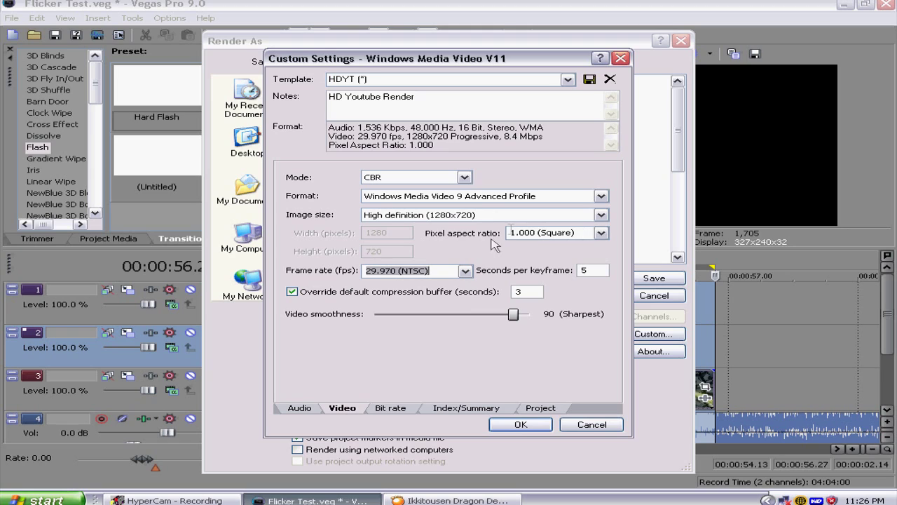
left_click(601, 233)
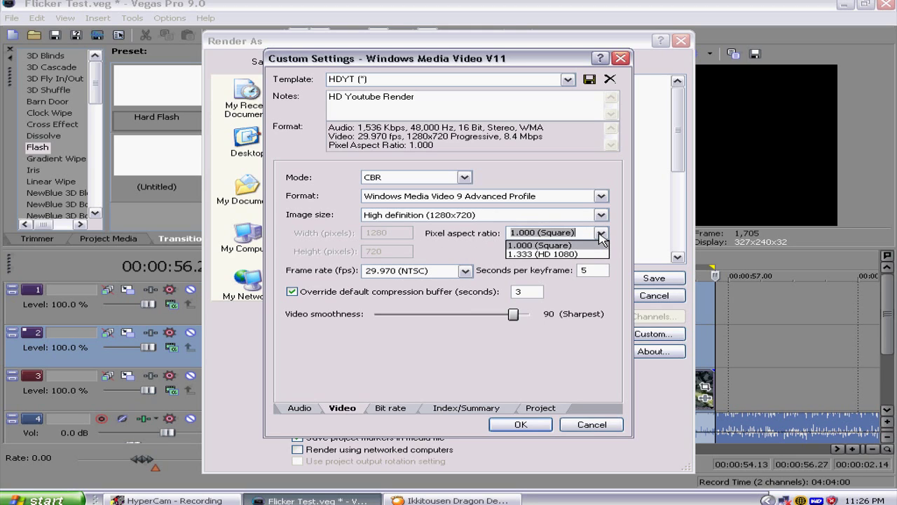
left_click(537, 245)
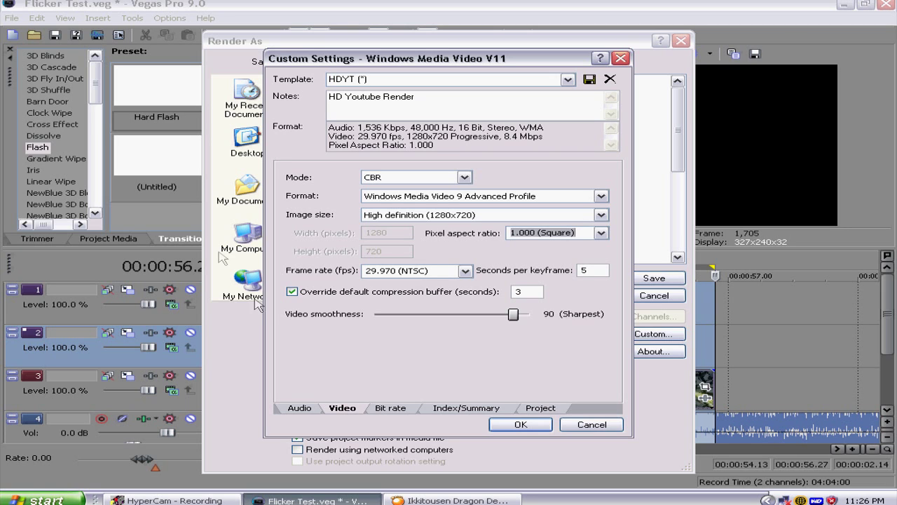
left_click(533, 428)
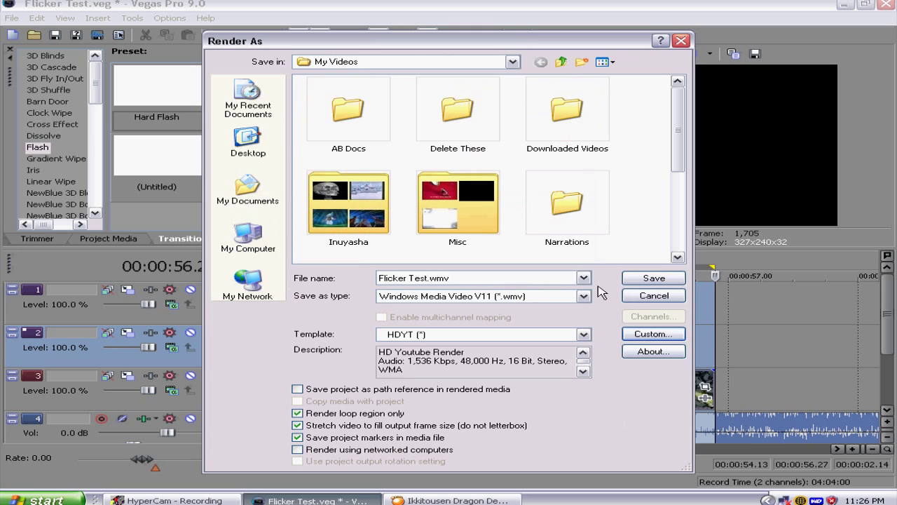
left_click(477, 280)
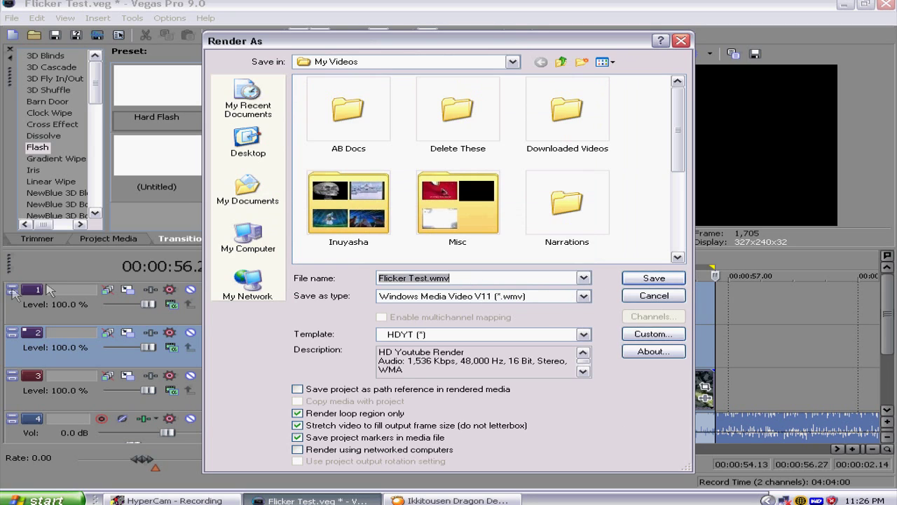
left_click(639, 298)
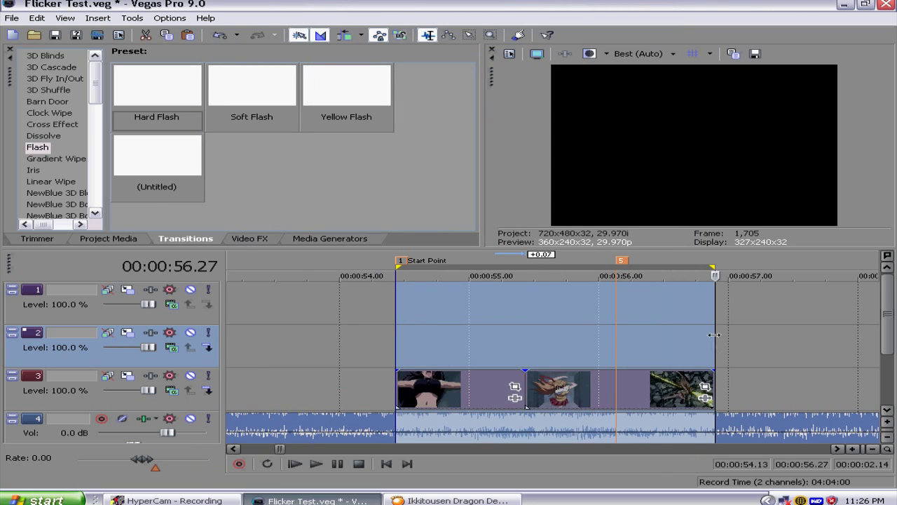
- Examine the edited clips on tracks 1 to 3 between 00:03:28 and 00:03:40, ending with the playhead at 00:03:37.12
scroll(651, 324, "down", 5)
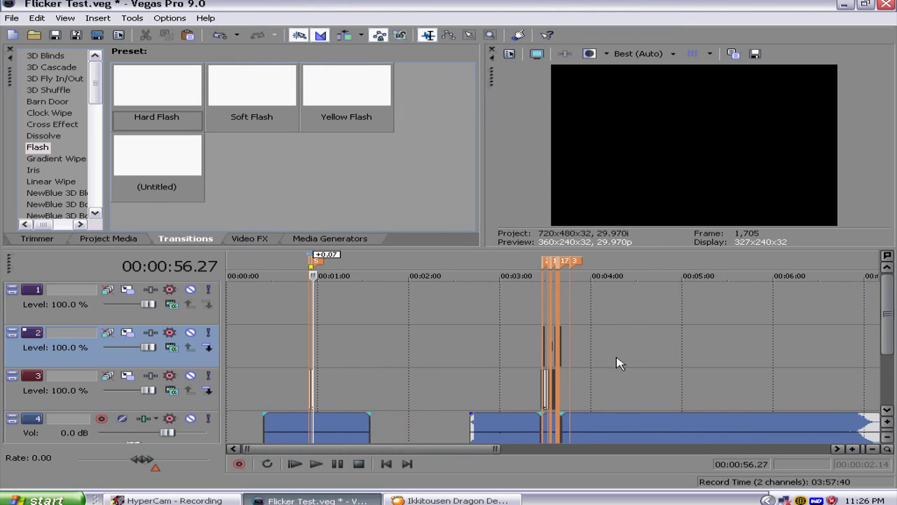
left_click(558, 307)
scroll(557, 307, "up", 5)
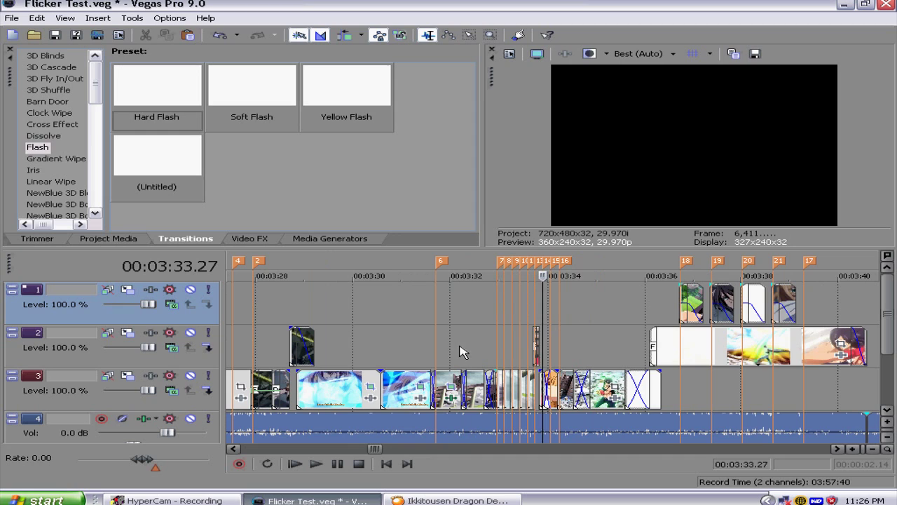
left_click(350, 338)
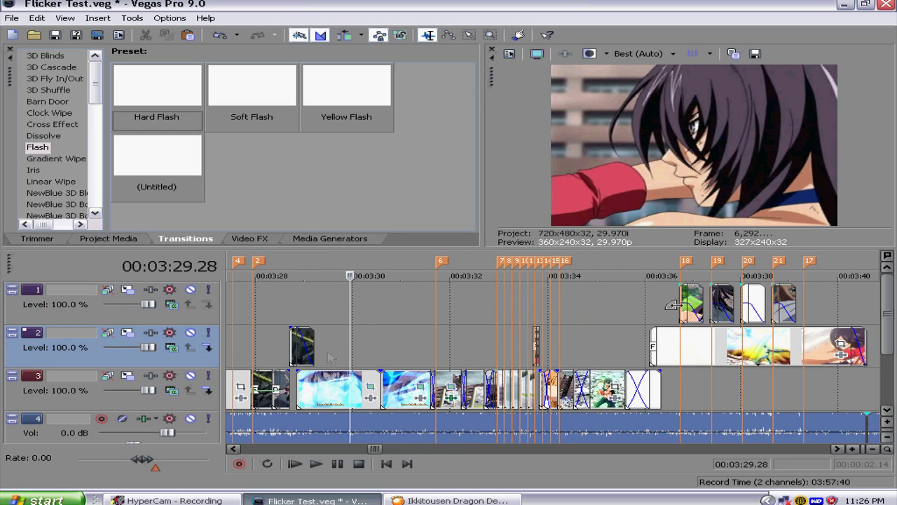
left_click(712, 393)
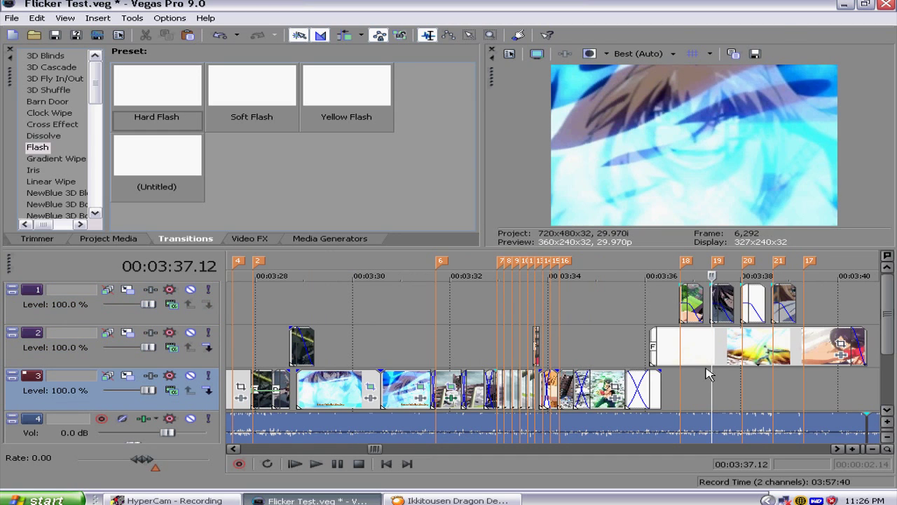
- Inspect the clips around markers 18 to 21, and place the playhead at 00:03:35.12, before the crossfade on track 3
scroll(712, 370, "up", 3)
left_click(561, 374)
key("Up")
key("Up")
key("ctrl+Left")
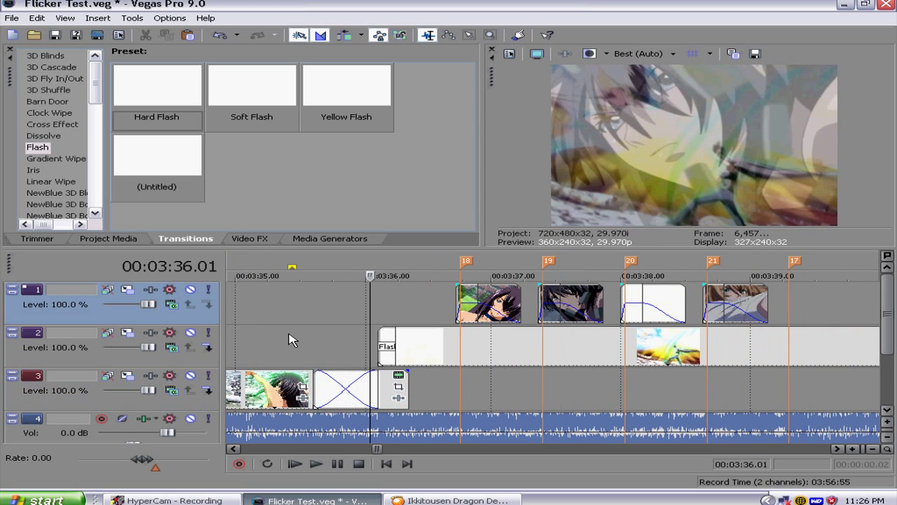
left_click(288, 338)
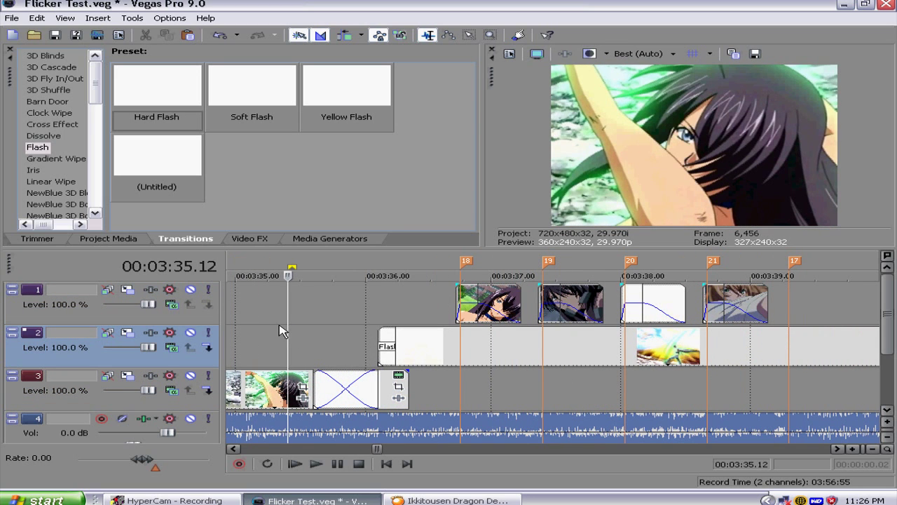